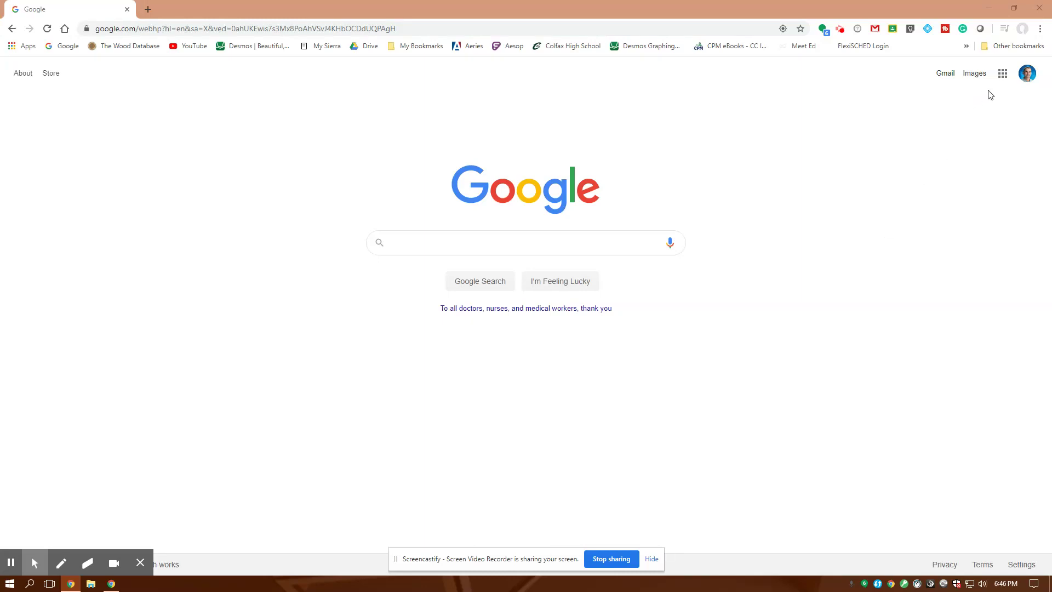
Launch SketchUp from the Google apps grid and create a model from Simple Template - Millimeters
{"action": "left_click", "coordinate": [1001, 76]}
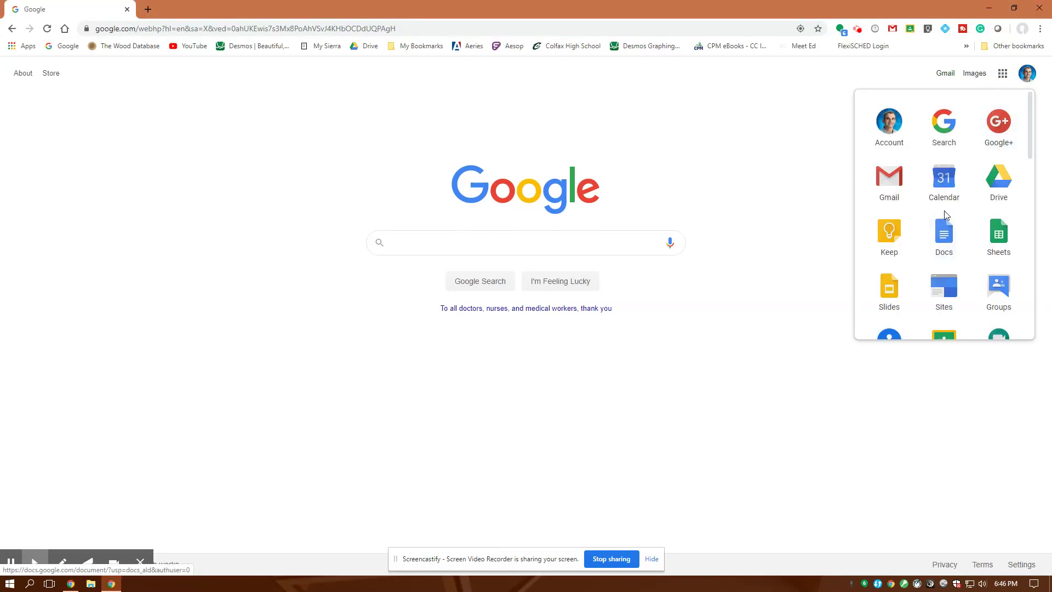
{"action": "scroll", "coordinate": [944, 215], "scroll_direction": "down", "scroll_amount": 6}
{"action": "scroll", "coordinate": [943, 213], "scroll_direction": "down", "scroll_amount": 5}
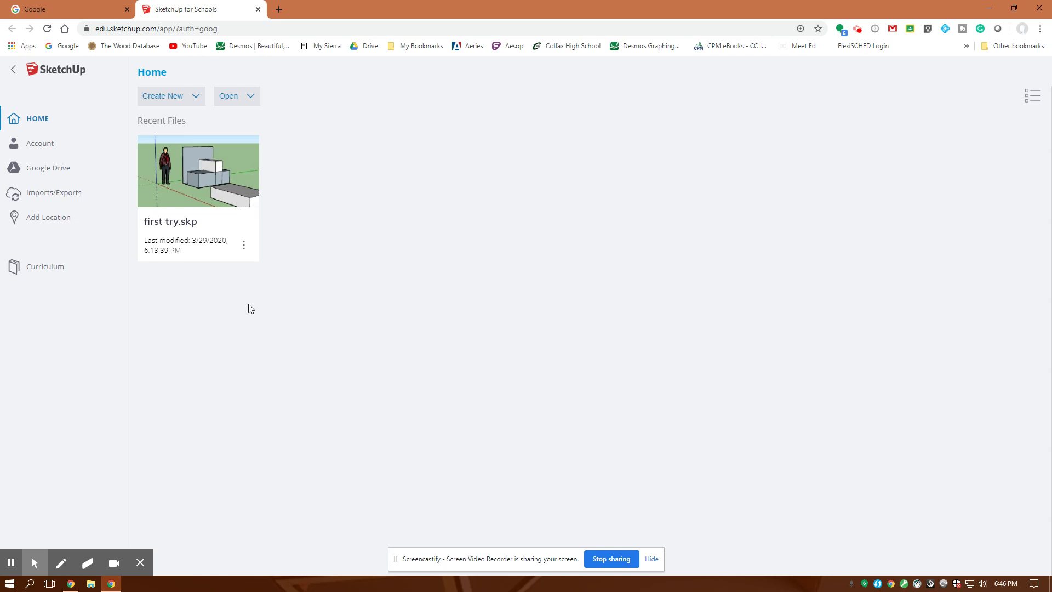
{"action": "left_click", "coordinate": [198, 98]}
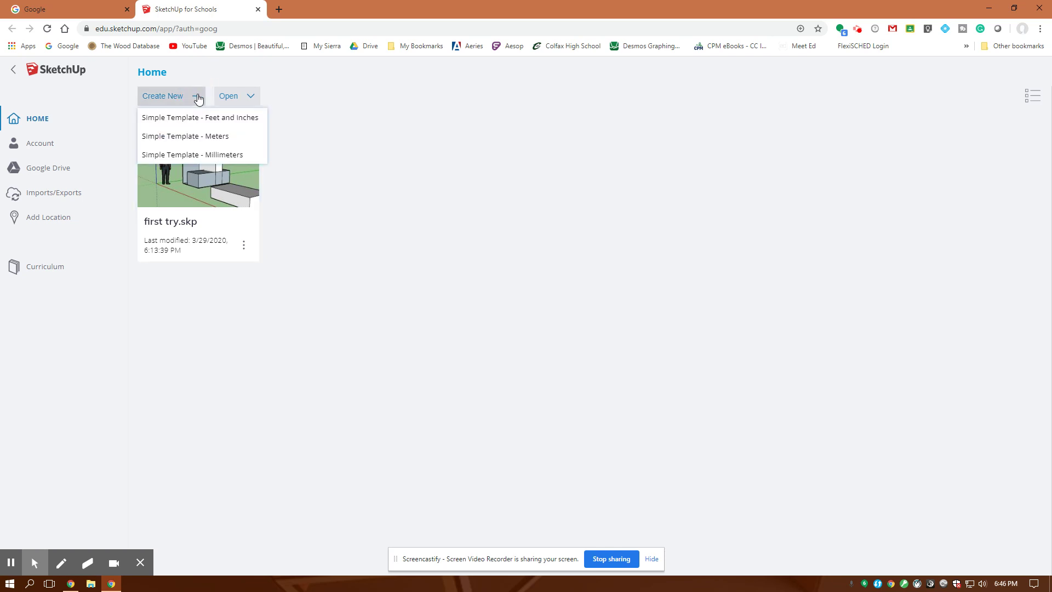
{"action": "left_click", "coordinate": [211, 155]}
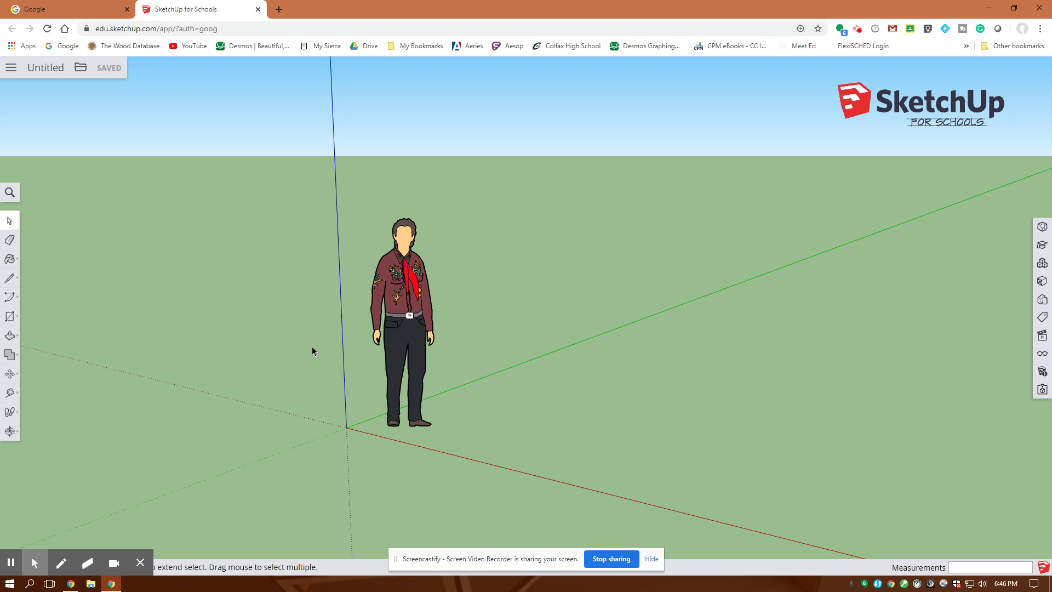
Delete the default standing person figure so only the axes remain
{"action": "scroll", "coordinate": [313, 353], "scroll_direction": "up", "scroll_amount": 5}
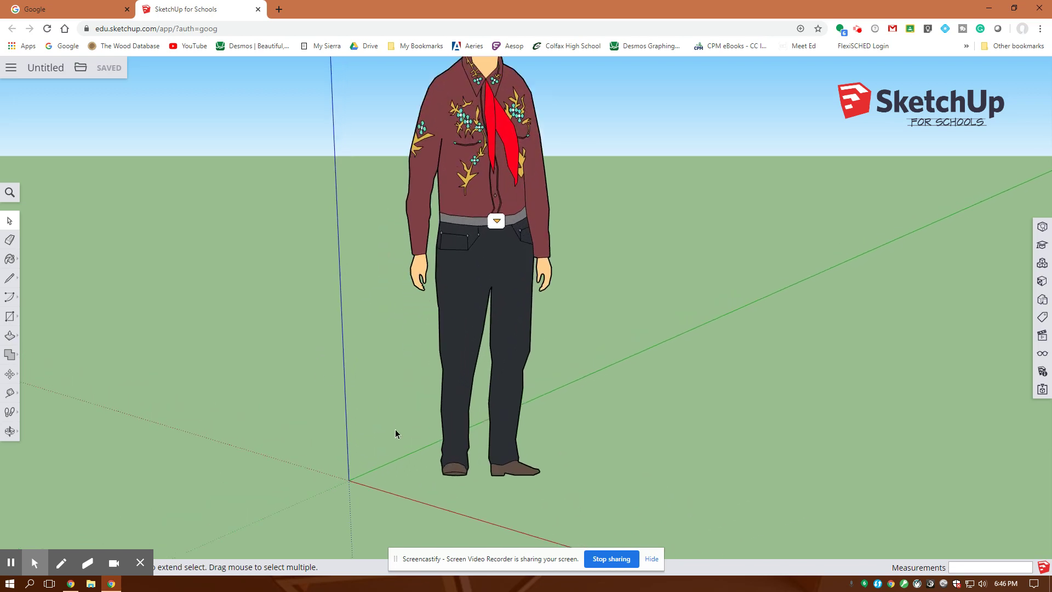
{"action": "scroll", "coordinate": [553, 265], "scroll_direction": "up", "scroll_amount": 3}
{"action": "scroll", "coordinate": [198, 493], "scroll_direction": "up", "scroll_amount": 4}
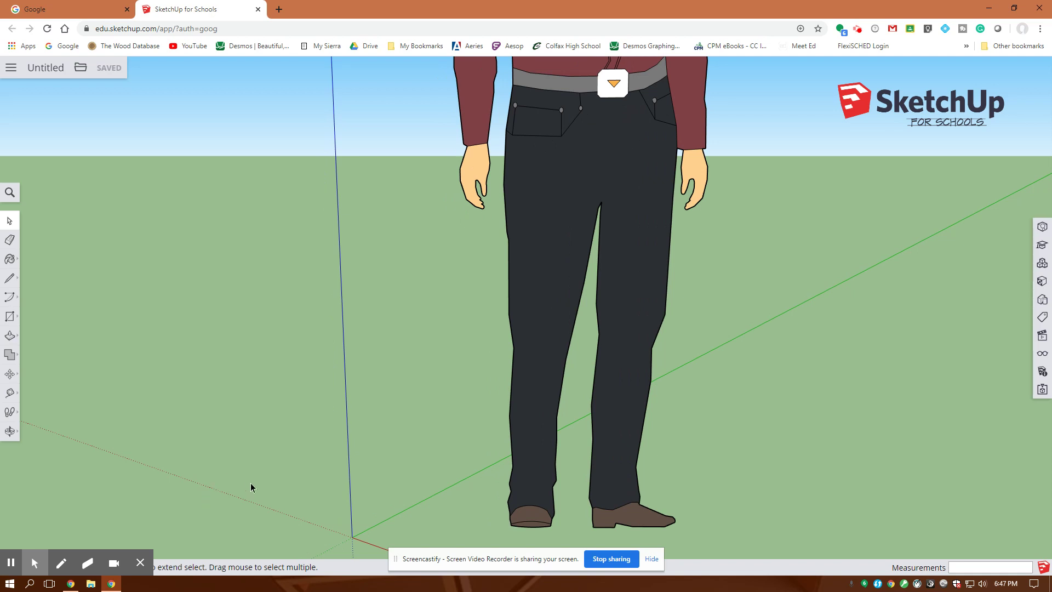
{"action": "scroll", "coordinate": [245, 496], "scroll_direction": "up", "scroll_amount": 1}
{"action": "scroll", "coordinate": [243, 495], "scroll_direction": "down", "scroll_amount": 2}
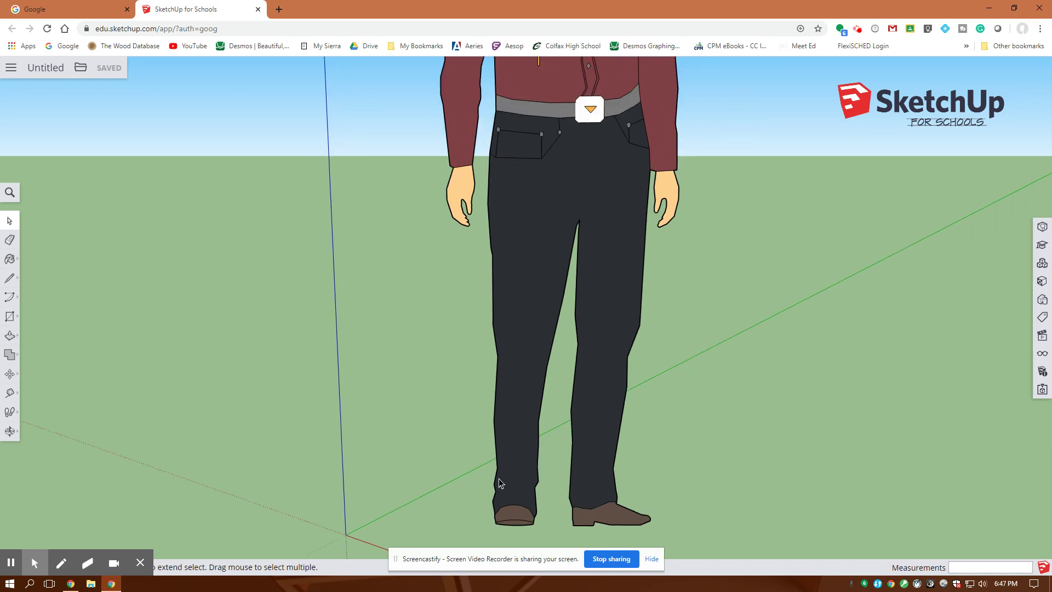
{"action": "left_click", "coordinate": [507, 447]}
{"action": "key", "text": "Delete"}
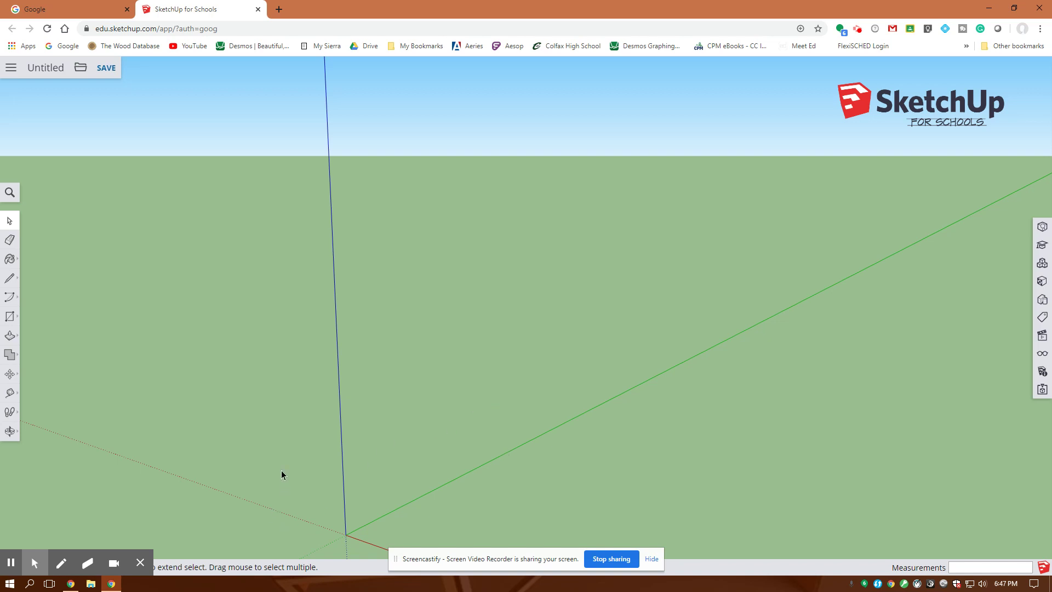
{"action": "scroll", "coordinate": [212, 195], "scroll_direction": "up", "scroll_amount": 1}
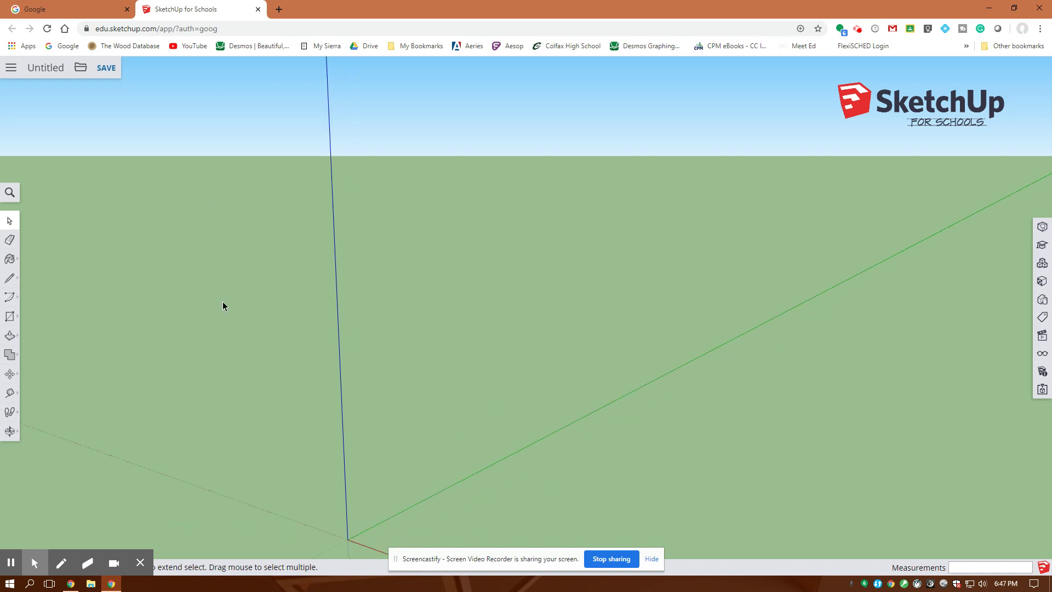
{"action": "scroll", "coordinate": [239, 550], "scroll_direction": "up", "scroll_amount": 4}
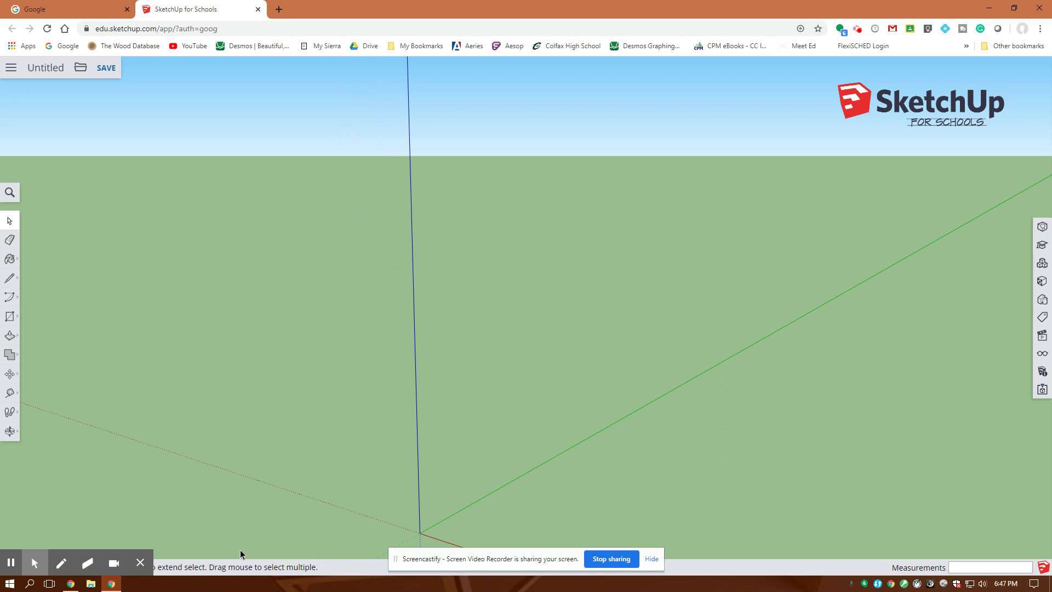
{"action": "scroll", "coordinate": [245, 548], "scroll_direction": "up", "scroll_amount": 2}
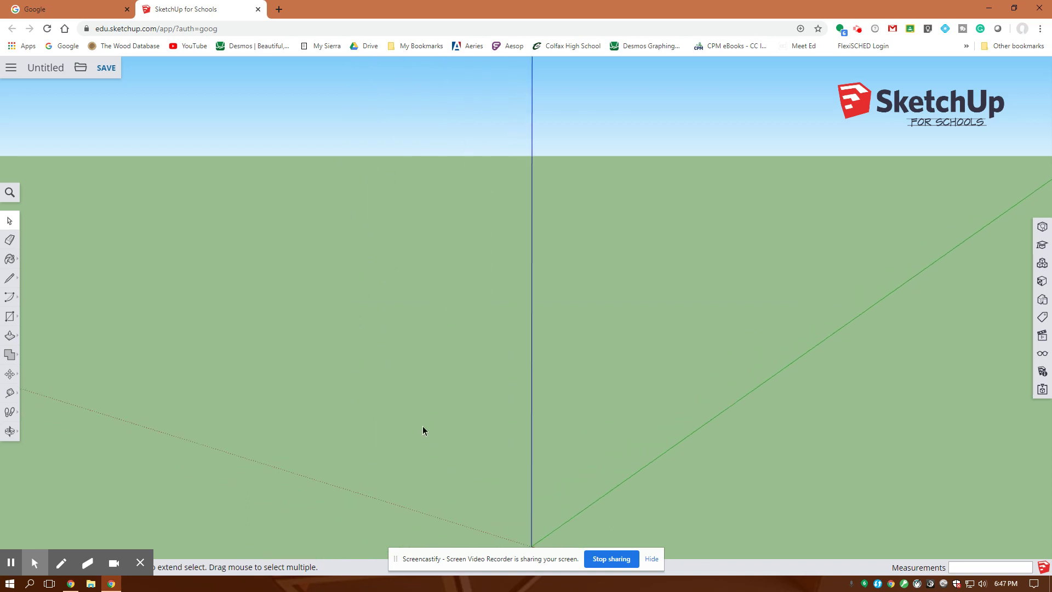
{"action": "scroll", "coordinate": [422, 425], "scroll_direction": "up", "scroll_amount": 3}
{"action": "scroll", "coordinate": [681, 549], "scroll_direction": "up", "scroll_amount": 5}
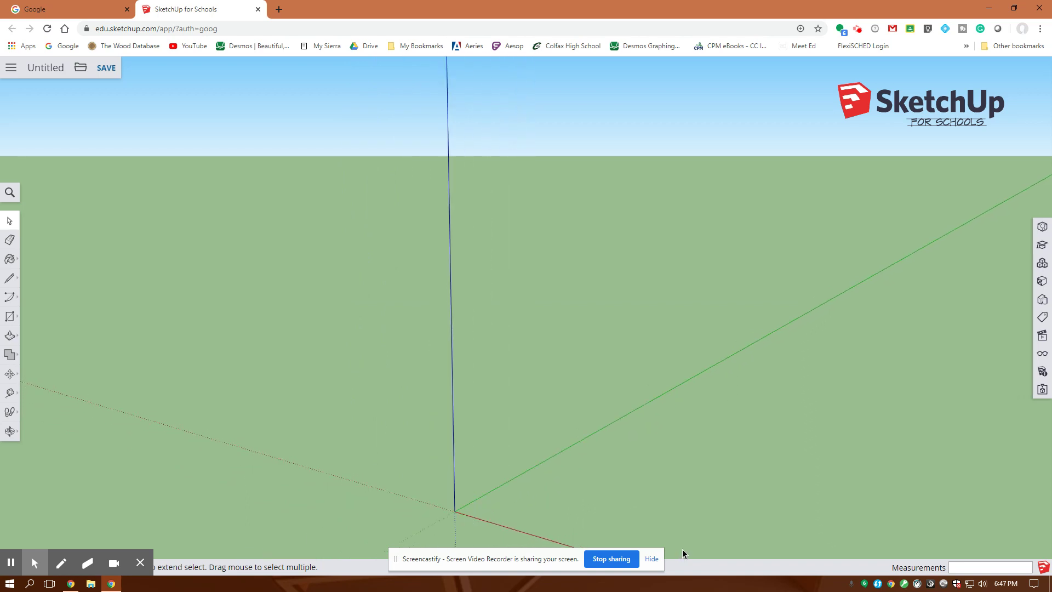
{"action": "scroll", "coordinate": [677, 546], "scroll_direction": "up", "scroll_amount": 2}
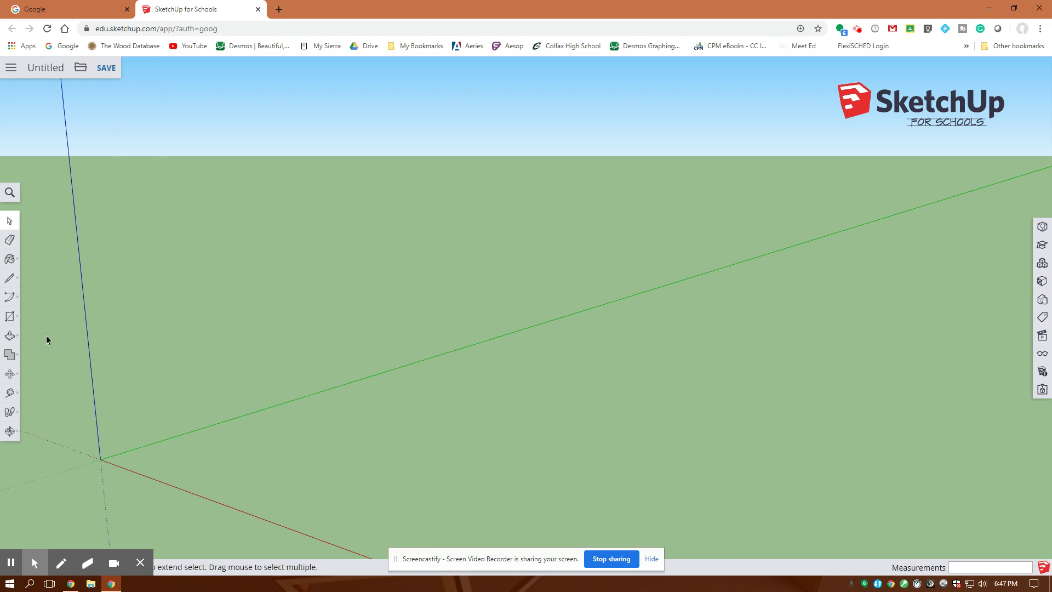
Draw an 8 × 8 mm rectangle from a corner near the origin and tilt the view to see it
{"action": "left_click", "coordinate": [9, 316]}
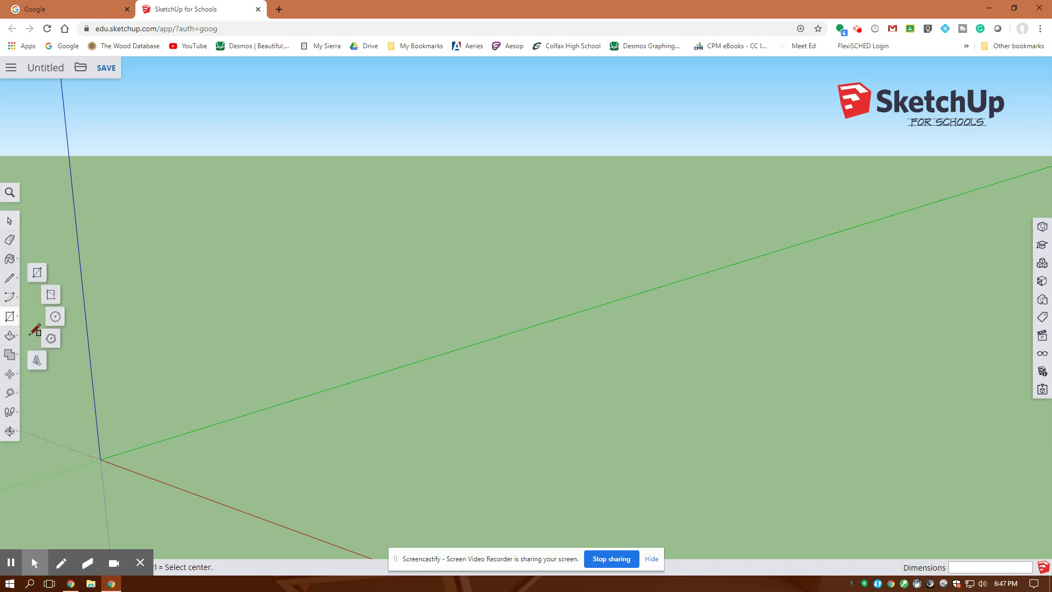
{"action": "left_click", "coordinate": [172, 453]}
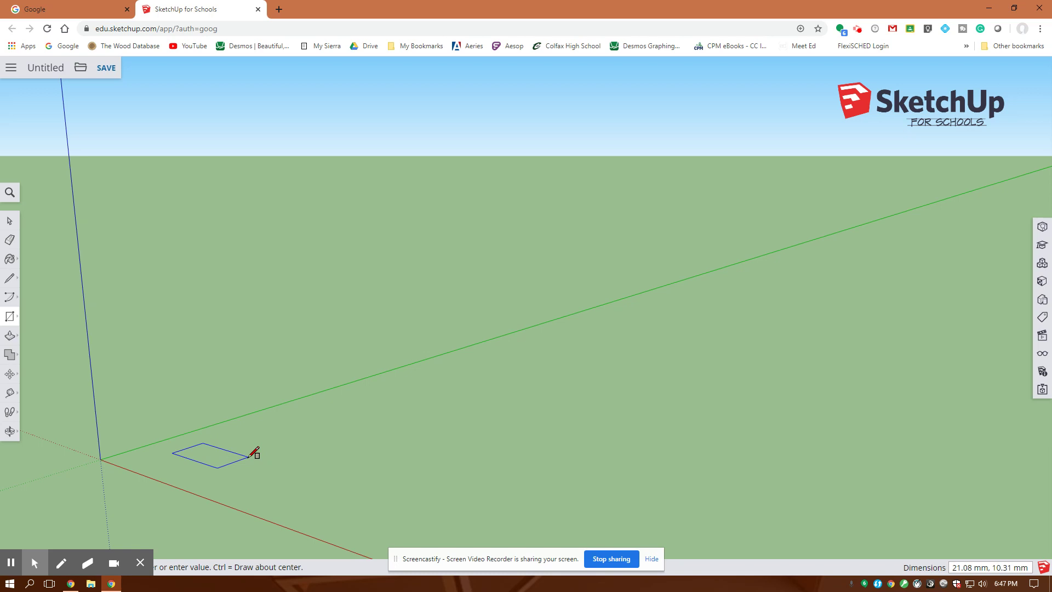
{"action": "type", "text": "8,8"}
{"action": "key", "text": "Return"}
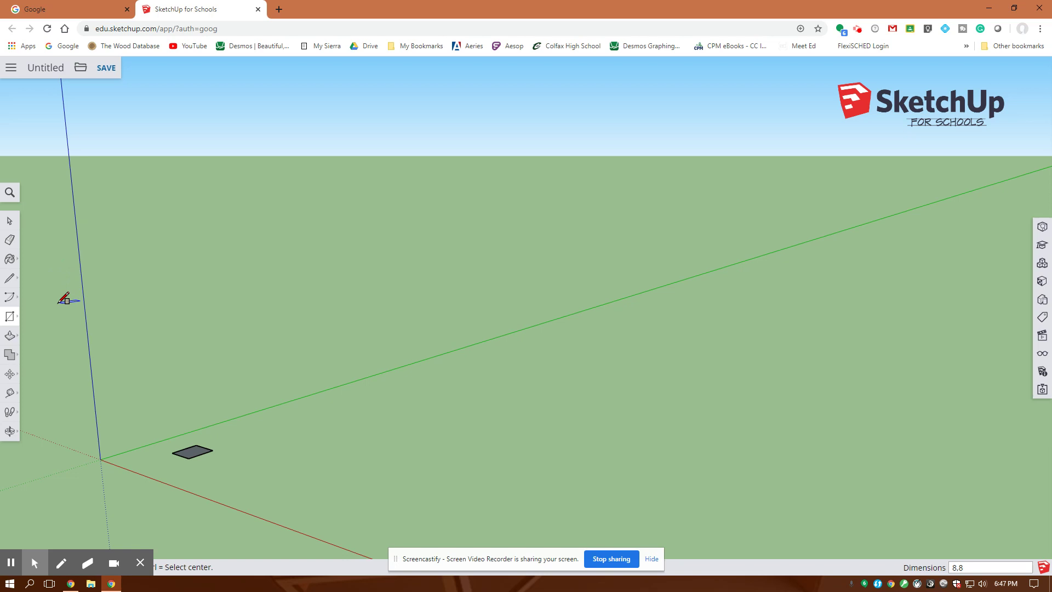
{"action": "left_click", "coordinate": [10, 221]}
{"action": "scroll", "coordinate": [313, 479], "scroll_direction": "up", "scroll_amount": 3}
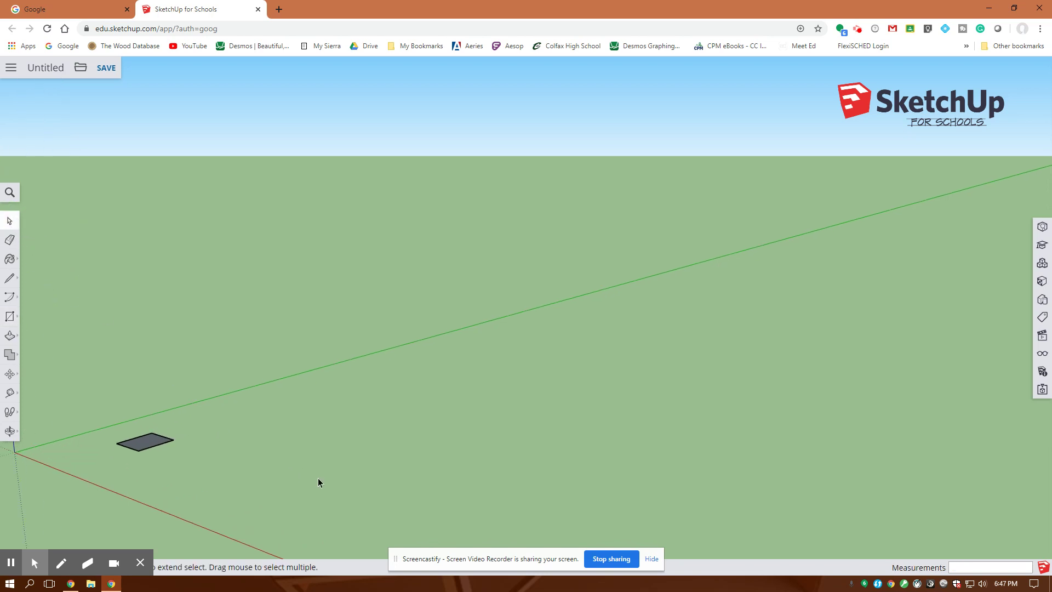
{"action": "scroll", "coordinate": [297, 482], "scroll_direction": "up", "scroll_amount": 2}
{"action": "middle_click_drag", "start_coordinate": [298, 482], "coordinate": [354, 481]}
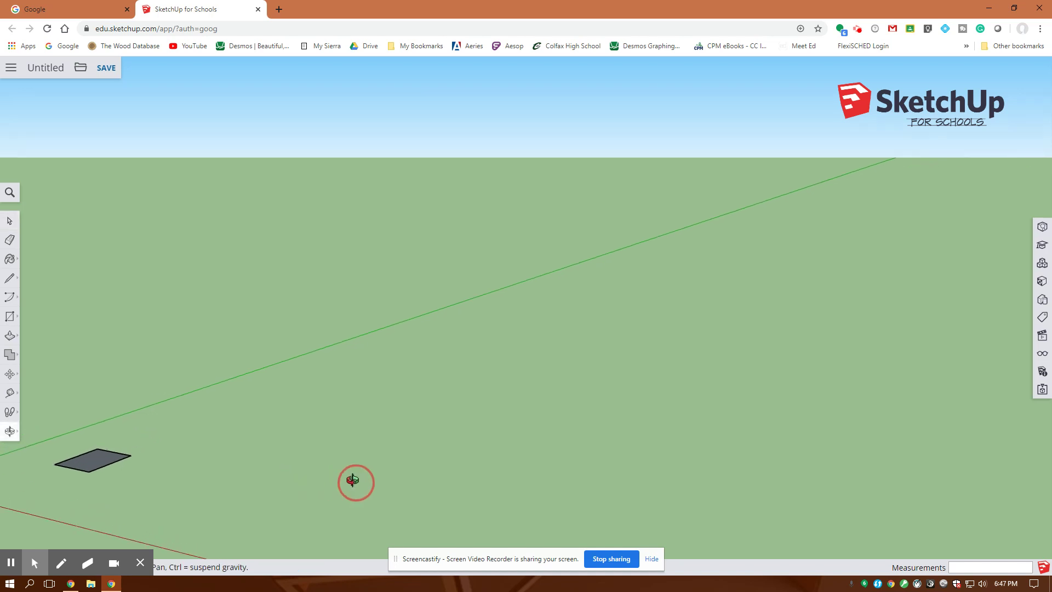
Push/Pull the square face up 8 mm to form the cube
{"action": "left_click", "coordinate": [10, 335]}
{"action": "left_click", "coordinate": [100, 457]}
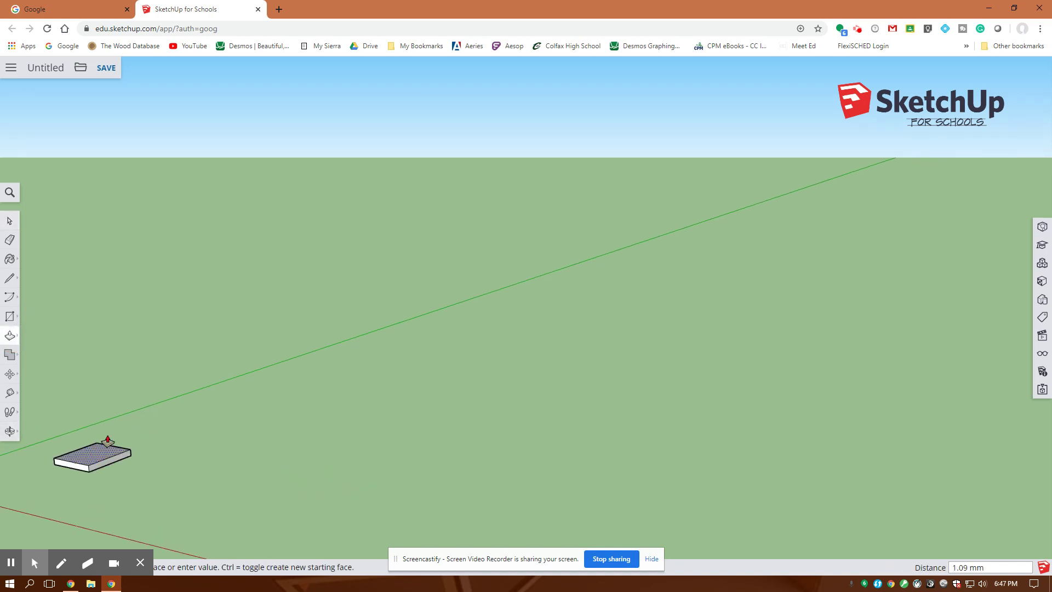
{"action": "type", "text": "8"}
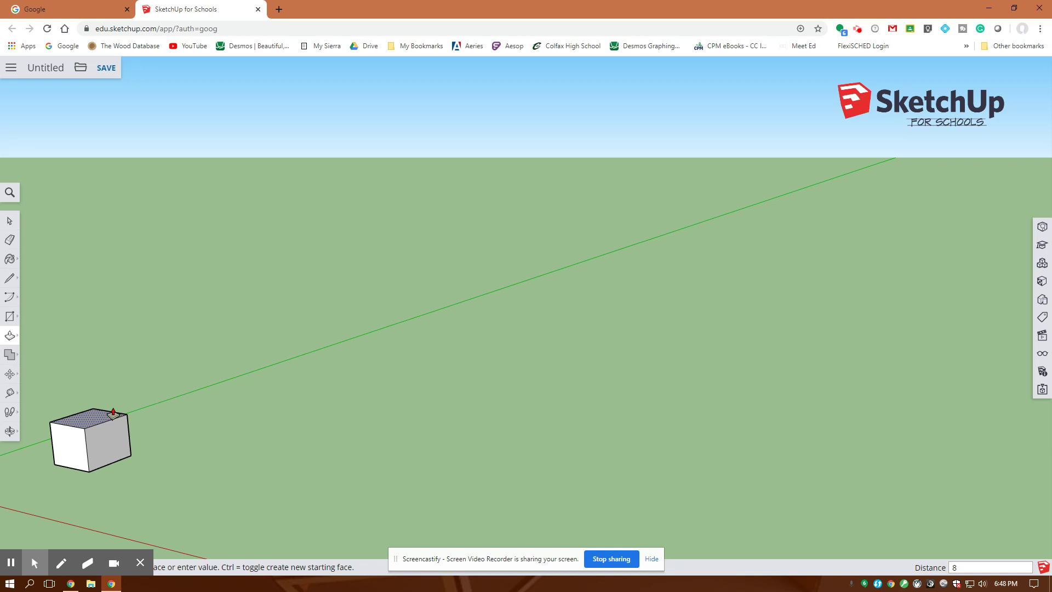
{"action": "key", "text": "Return"}
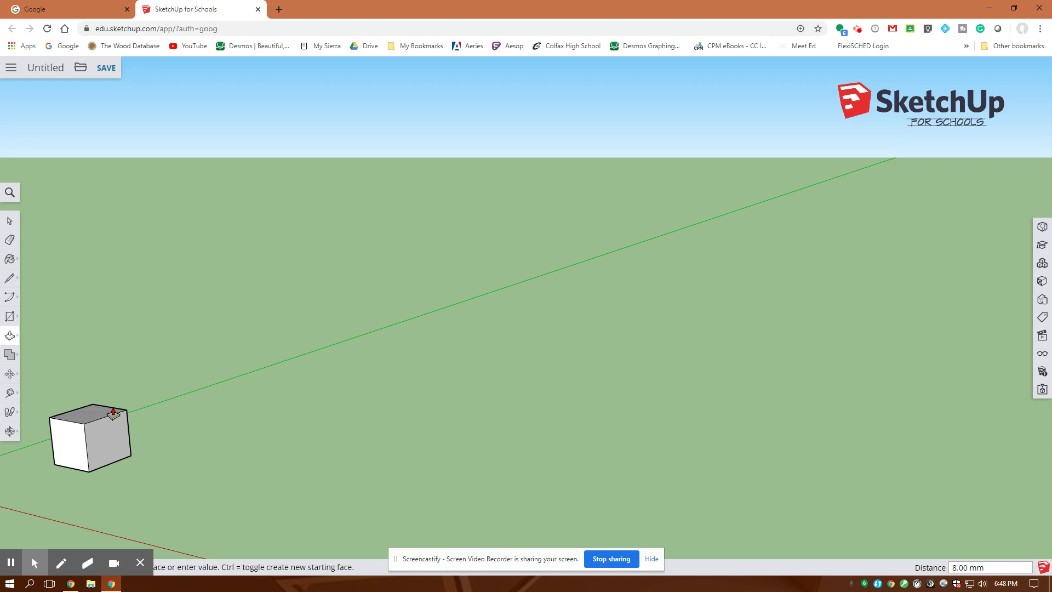
Zoom in and pan so the 8 mm cube is enlarged and centred in the view
{"action": "left_click", "coordinate": [10, 430]}
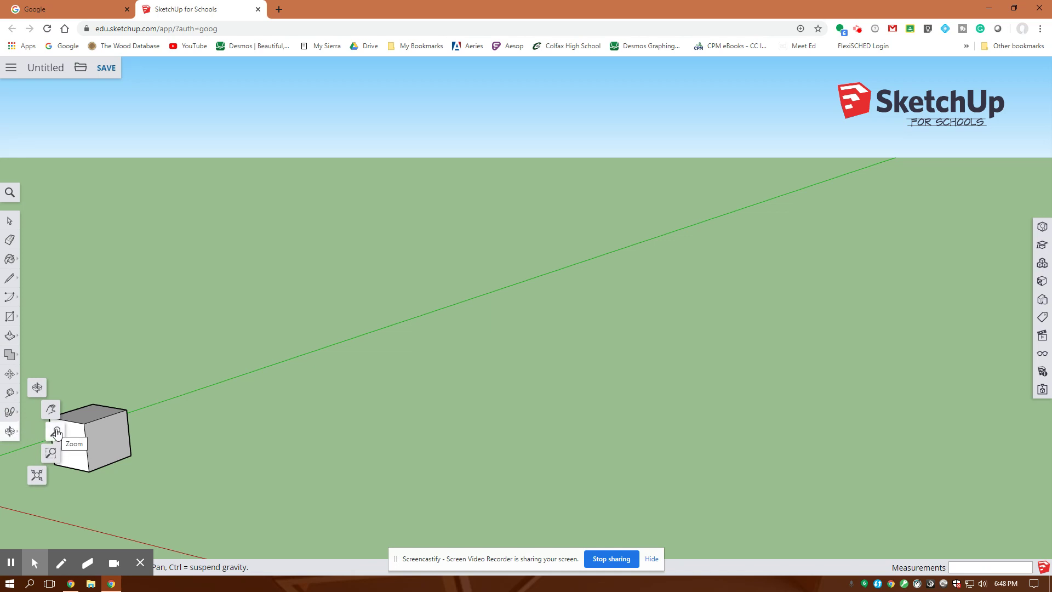
{"action": "left_click", "coordinate": [56, 433]}
{"action": "scroll", "coordinate": [156, 464], "scroll_direction": "up", "scroll_amount": 3}
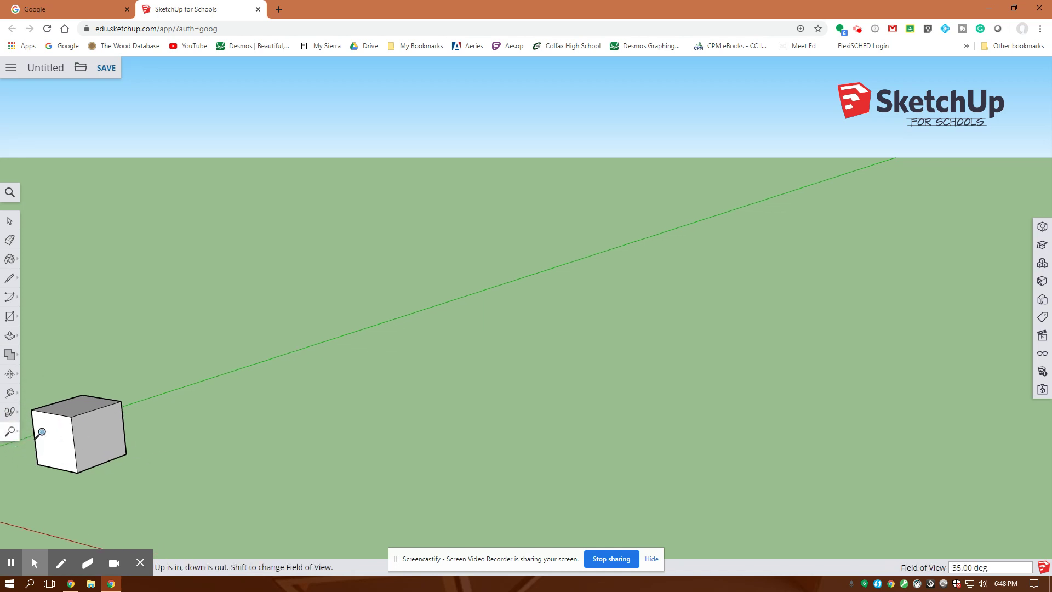
{"action": "left_click", "coordinate": [10, 431]}
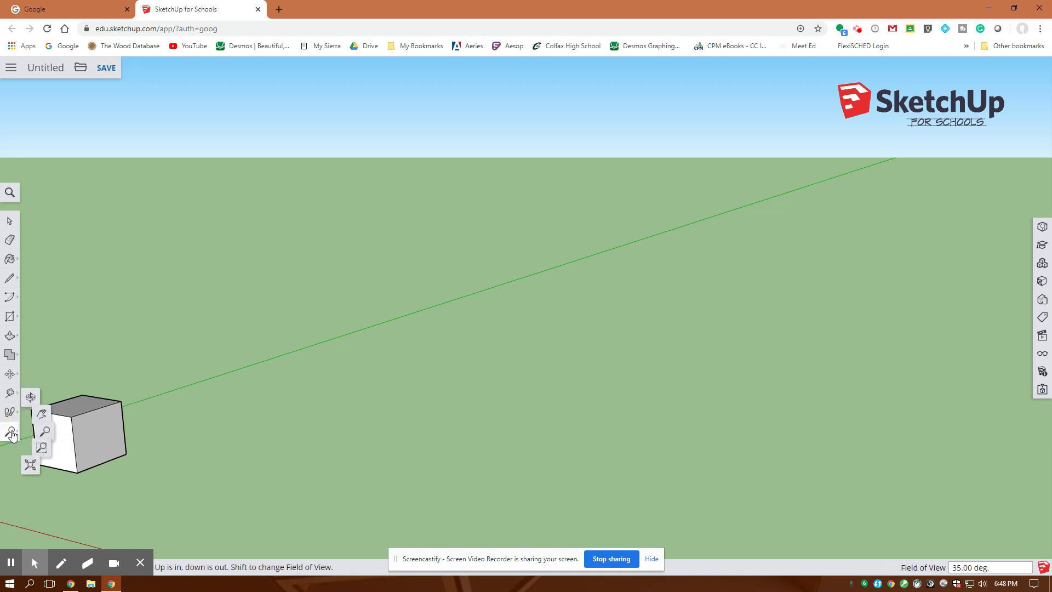
{"action": "left_click", "coordinate": [51, 411]}
{"action": "left_click_drag", "start_coordinate": [134, 469], "coordinate": [498, 425]}
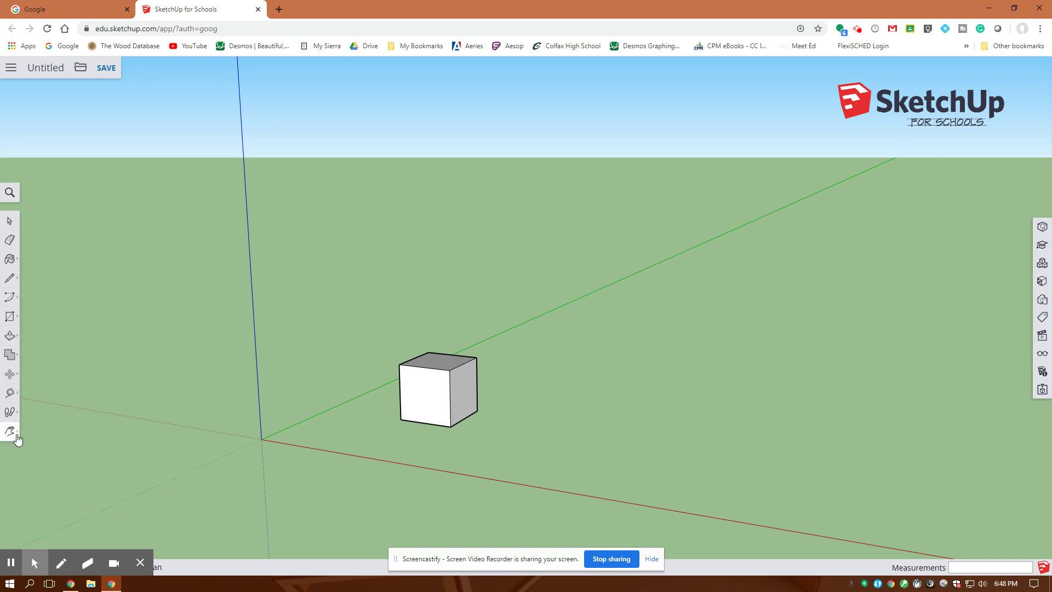
{"action": "left_click", "coordinate": [16, 437]}
{"action": "left_click", "coordinate": [51, 432]}
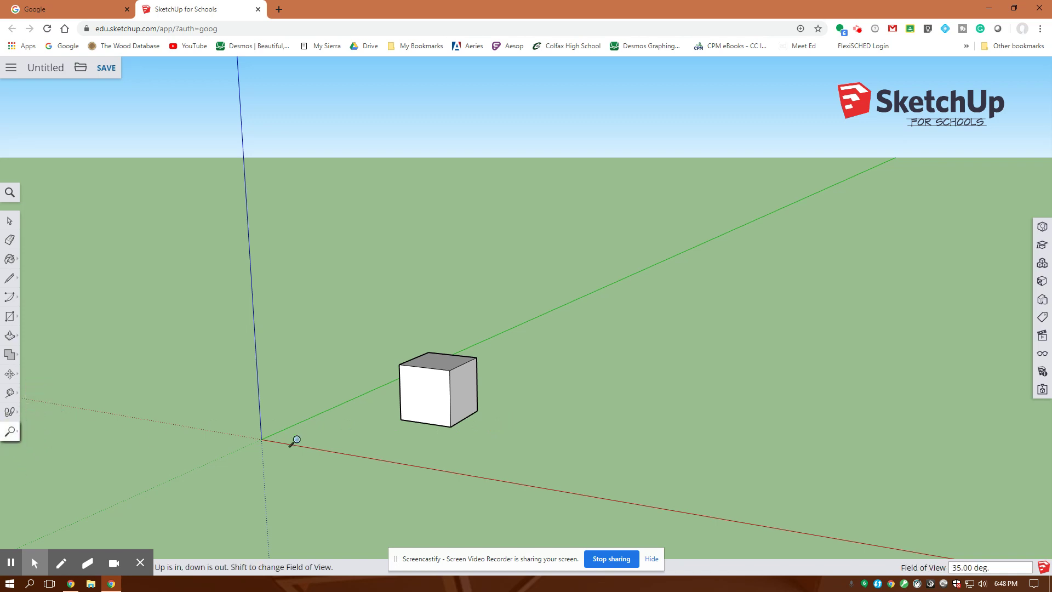
{"action": "scroll", "coordinate": [298, 438], "scroll_direction": "up", "scroll_amount": 4}
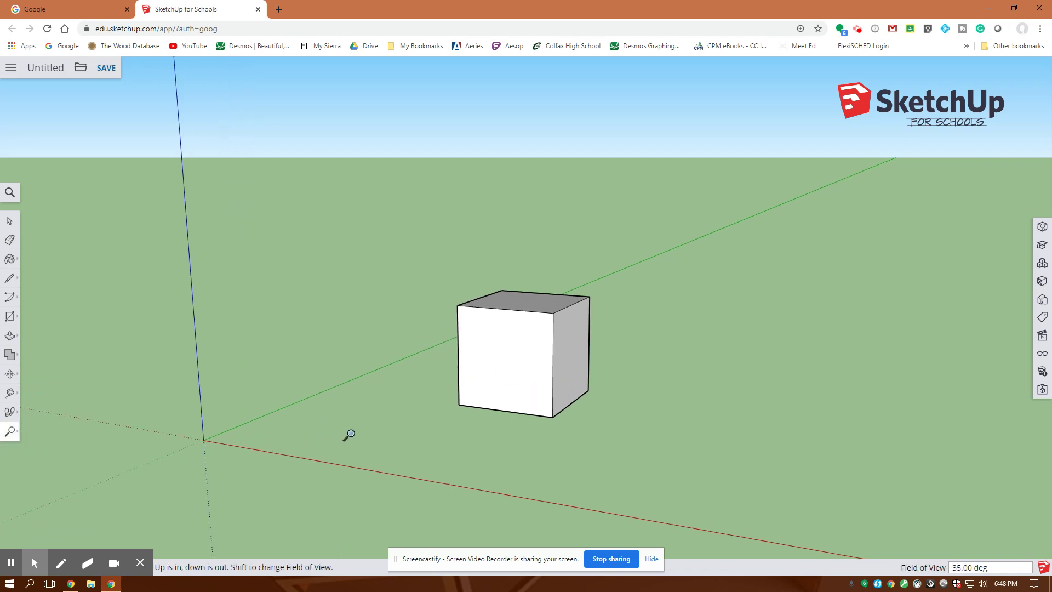
{"action": "scroll", "coordinate": [348, 433], "scroll_direction": "up", "scroll_amount": 2}
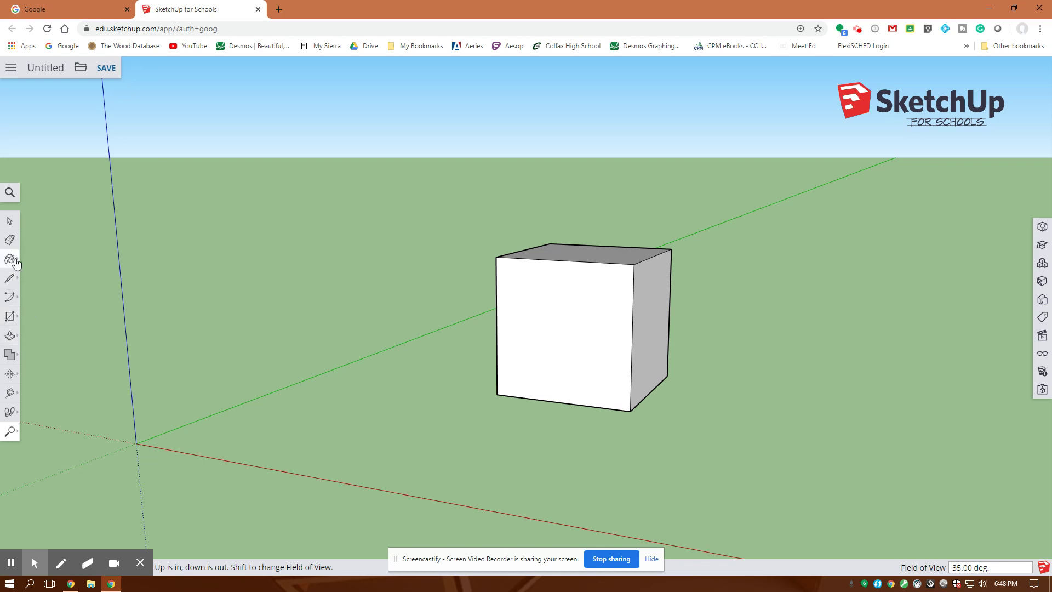
Dimension the cube's front bottom width as 8.00 mm, offsetting the label outward
{"action": "left_click", "coordinate": [16, 394]}
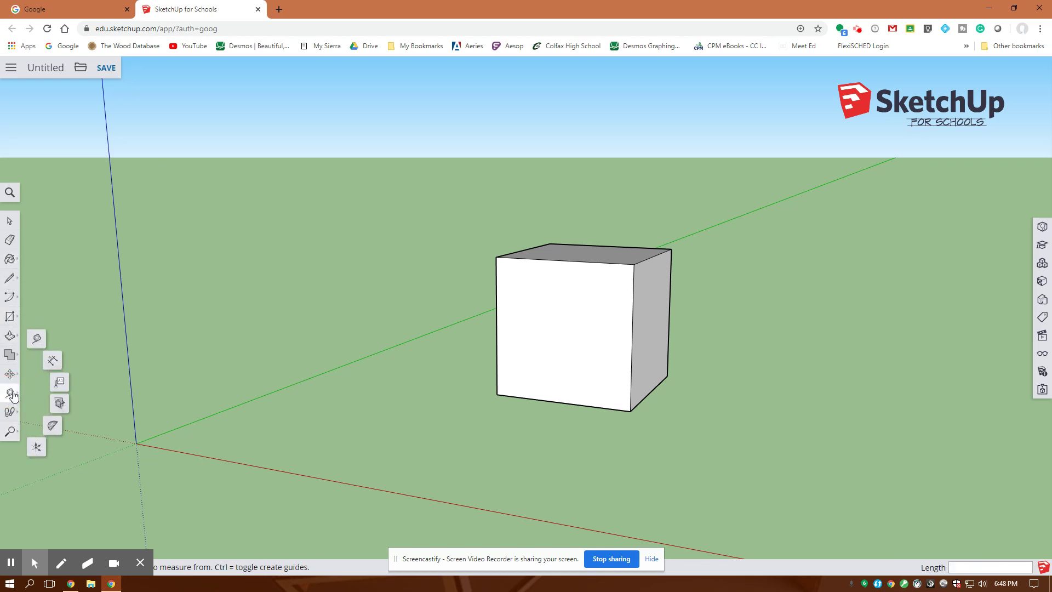
{"action": "left_click", "coordinate": [52, 360]}
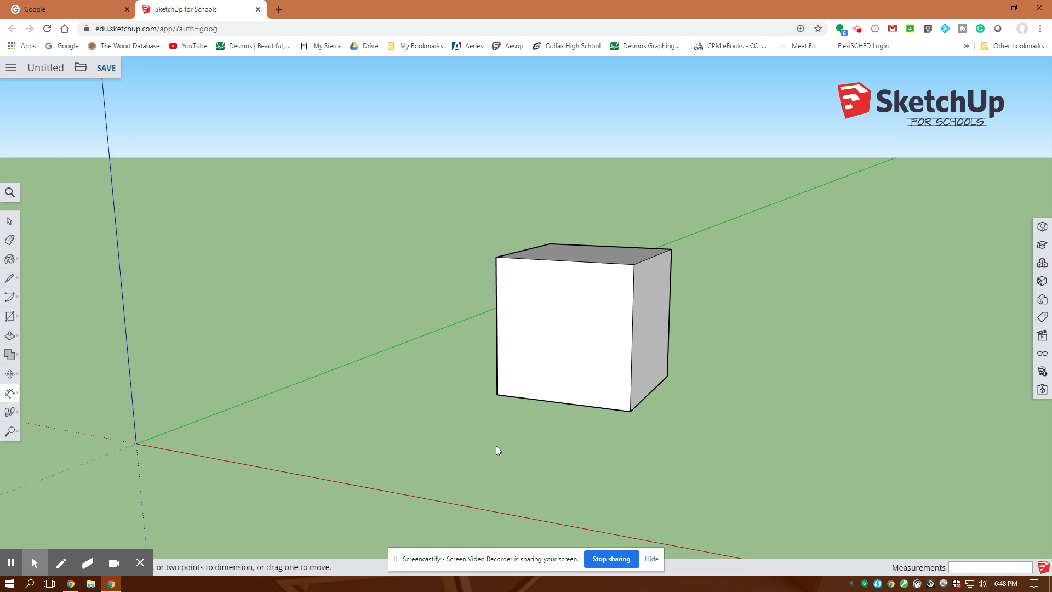
{"action": "left_click", "coordinate": [495, 394]}
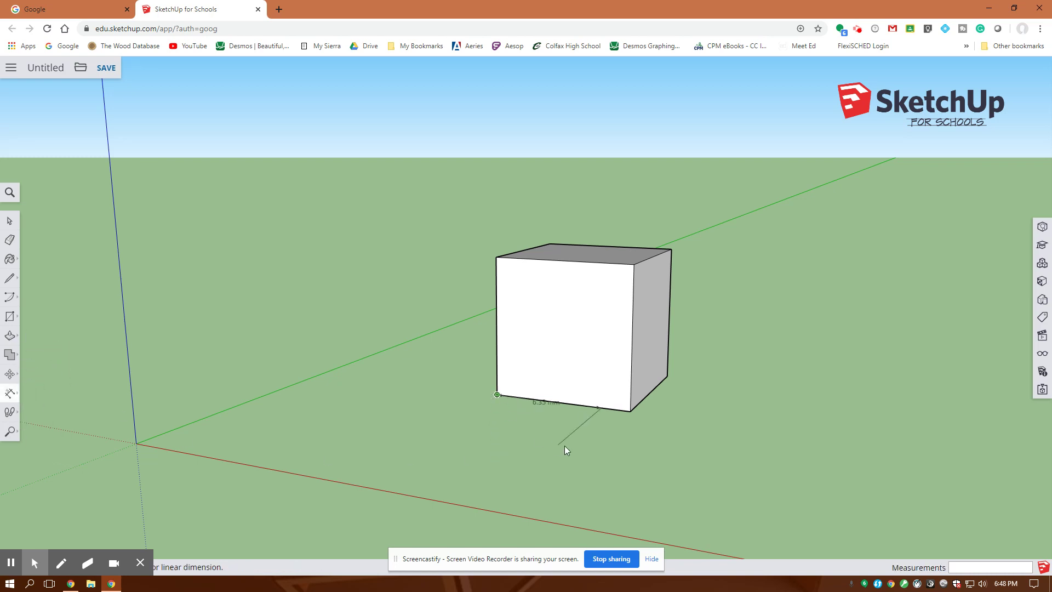
{"action": "left_click", "coordinate": [630, 411]}
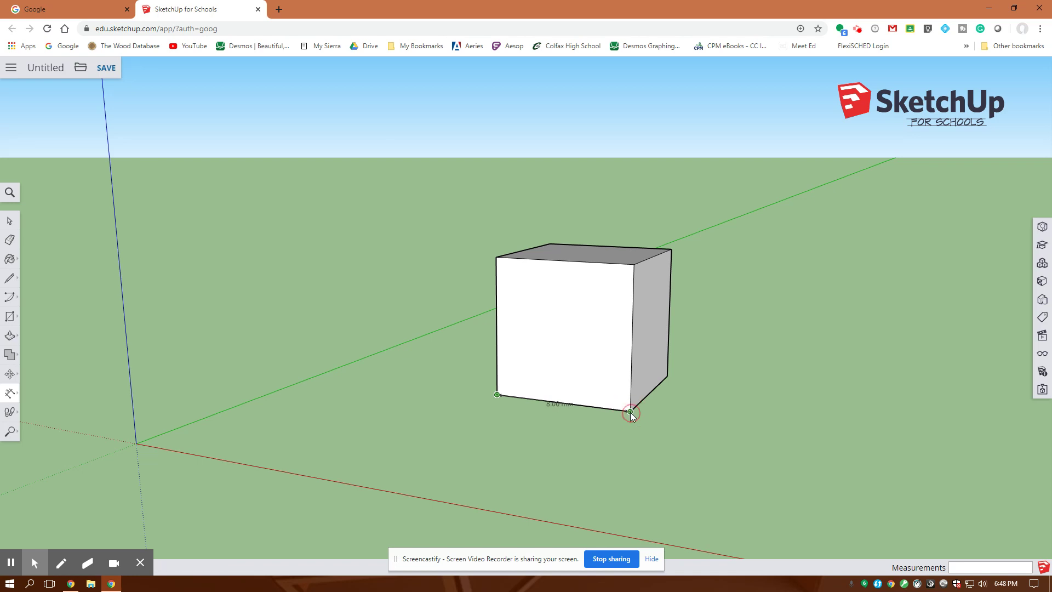
{"action": "left_click", "coordinate": [607, 429]}
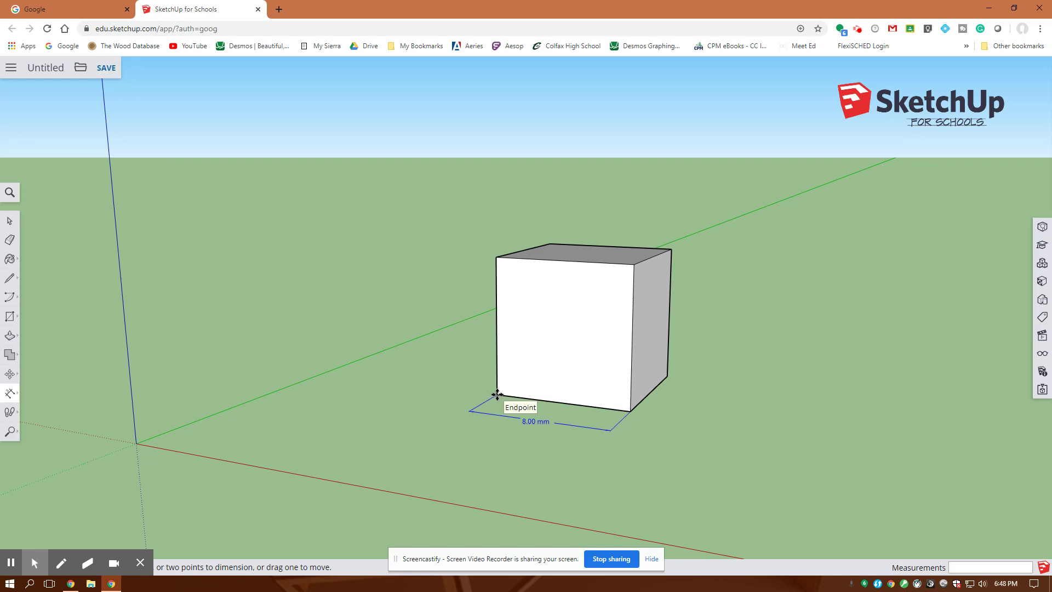
{"action": "mouse_move", "coordinate": [498, 394]}
{"action": "left_mouse_down"}
{"action": "mouse_move", "coordinate": [504, 319]}
{"action": "mouse_move", "coordinate": [482, 394]}
{"action": "left_mouse_up"}
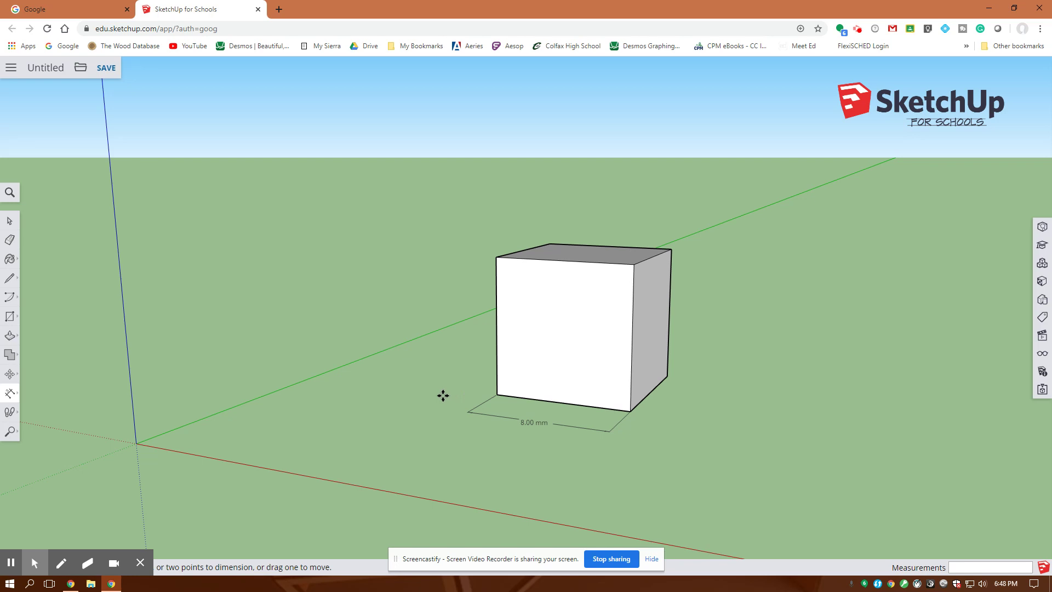
Add the 8.00 mm height dimension and begin a depth dimension along the right bottom edge
{"action": "left_click", "coordinate": [10, 396]}
{"action": "left_click", "coordinate": [497, 395]}
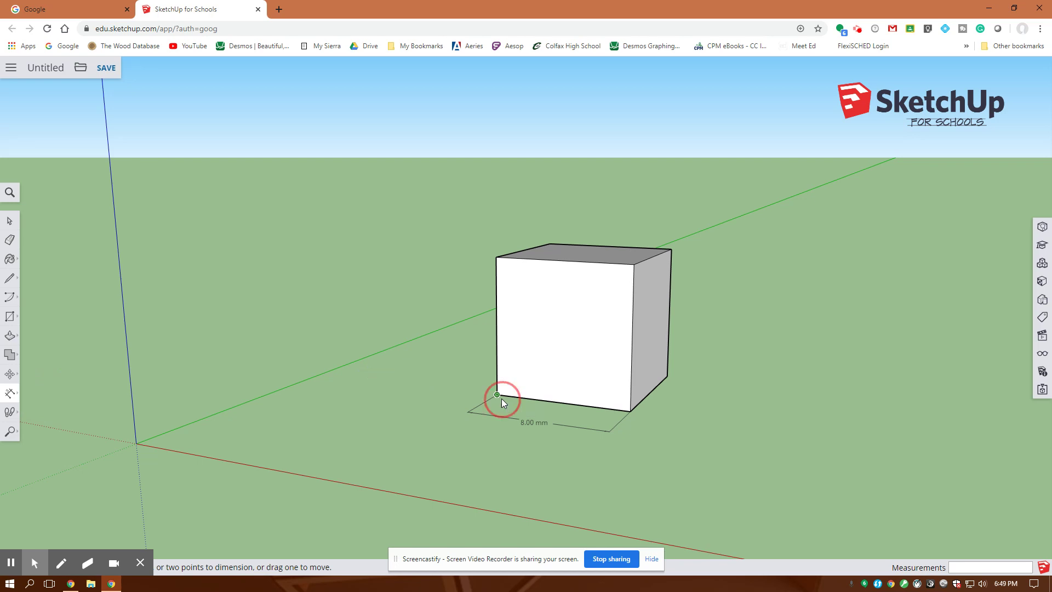
{"action": "left_click", "coordinate": [495, 257]}
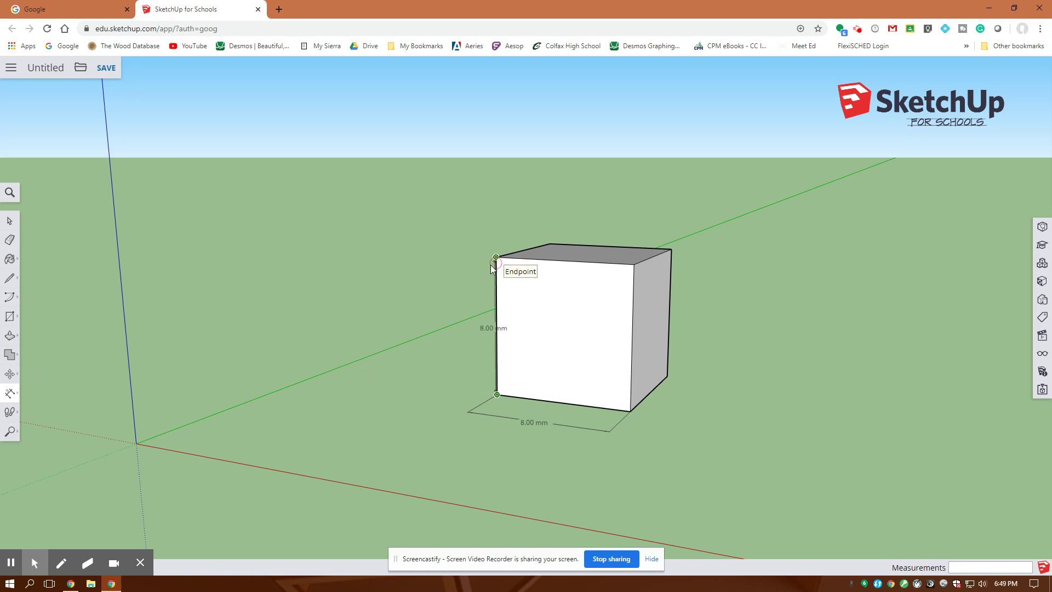
{"action": "left_click", "coordinate": [466, 288]}
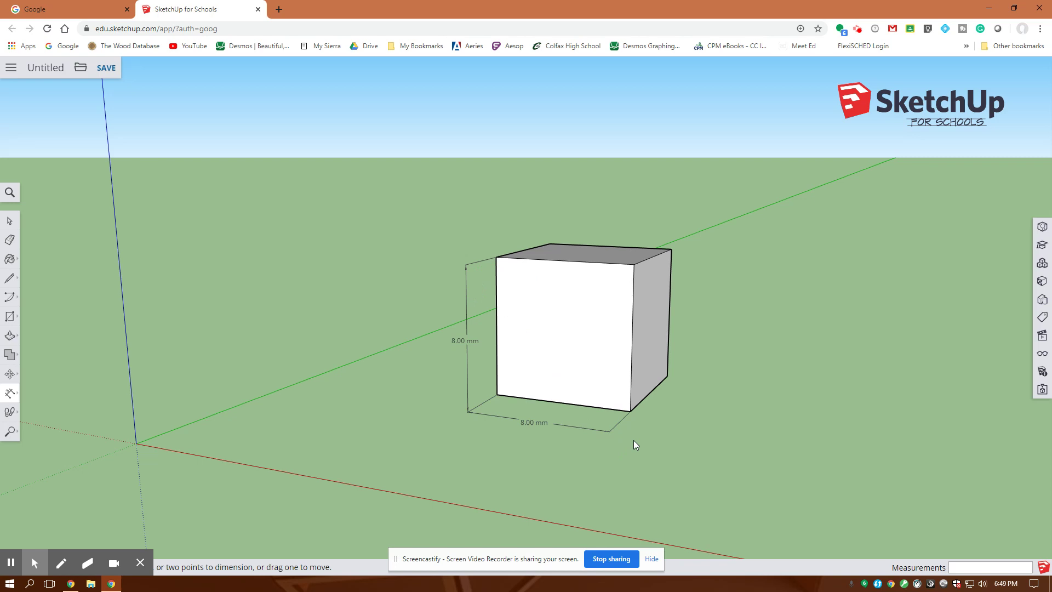
{"action": "left_click", "coordinate": [631, 411]}
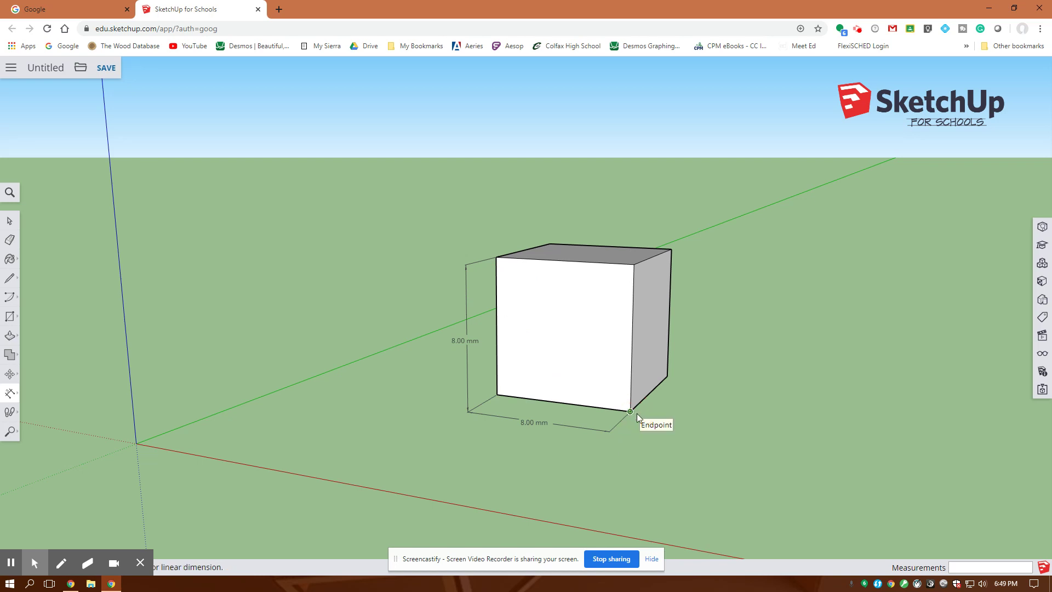
{"action": "left_click", "coordinate": [668, 376]}
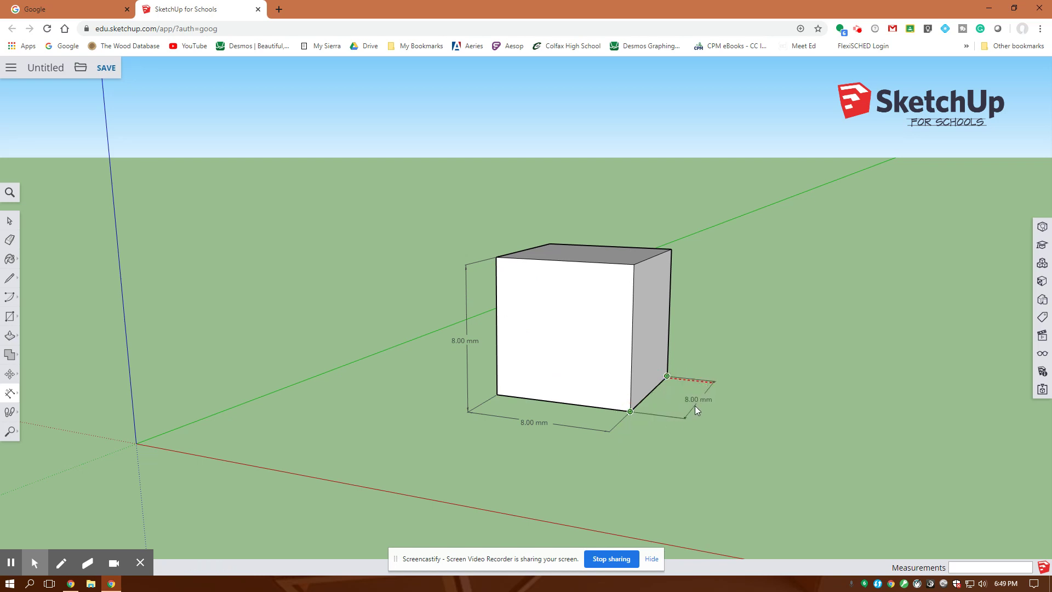
Place the 8.00 mm depth label and orbit to look down onto the top face
{"action": "left_click", "coordinate": [699, 408]}
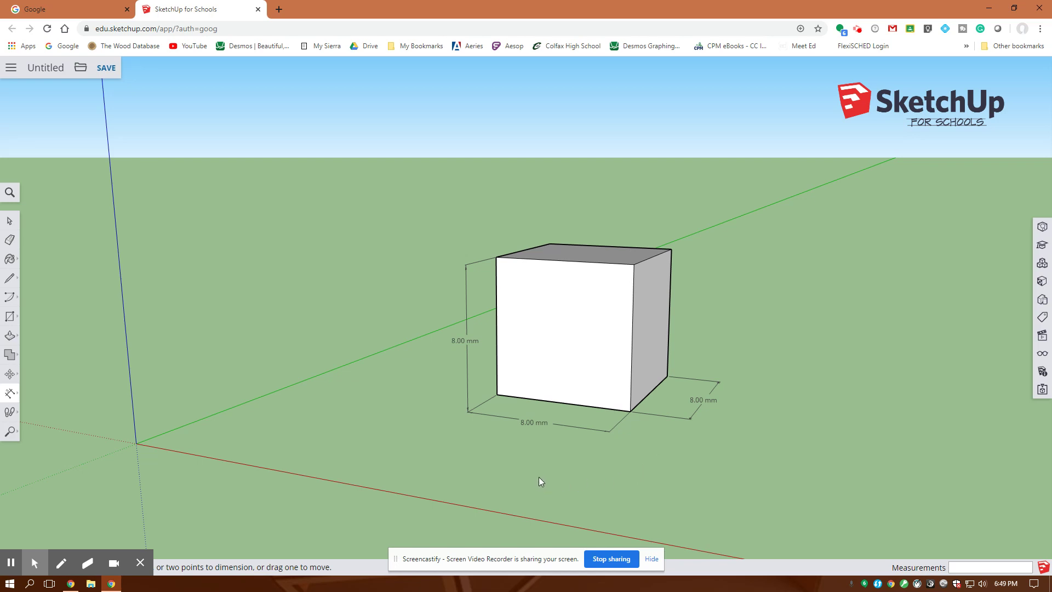
{"action": "middle_click_drag", "start_coordinate": [390, 287], "coordinate": [367, 415]}
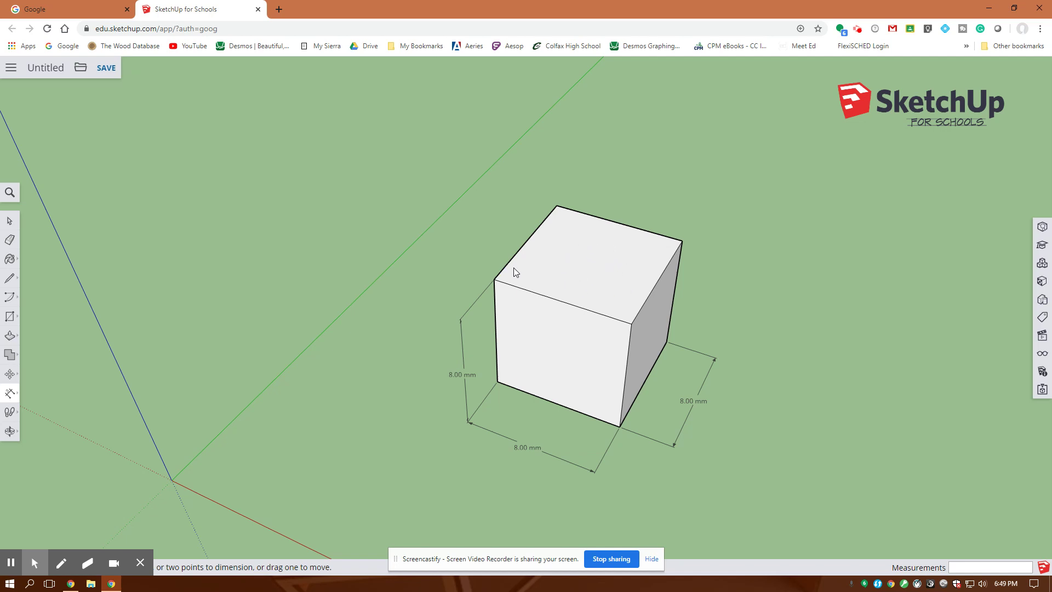
Draw an 11.31 mm diagonal line across the top face from corner to corner
{"action": "left_click", "coordinate": [9, 278]}
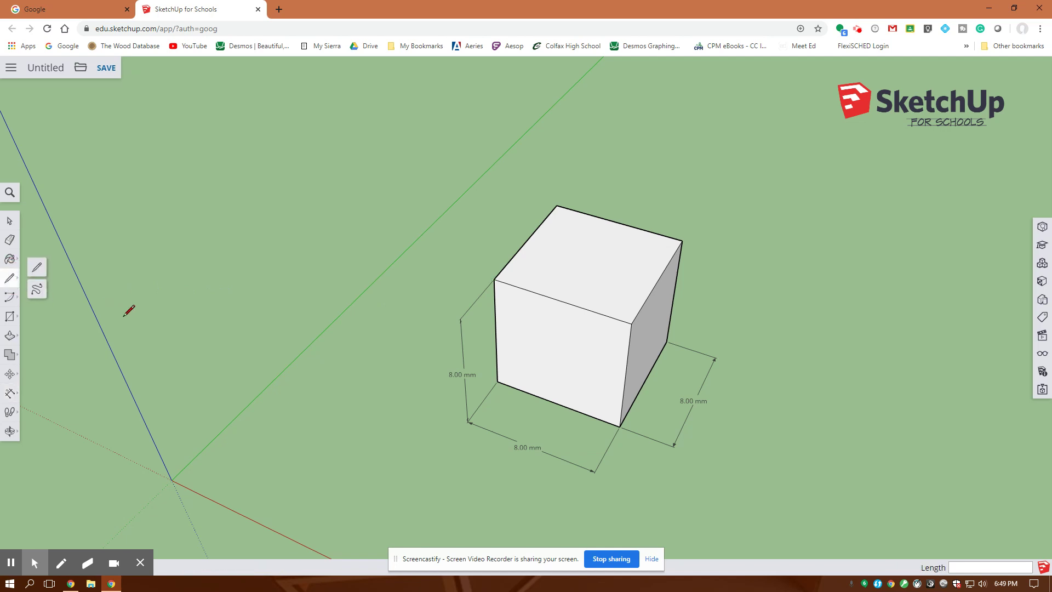
{"action": "left_click", "coordinate": [37, 267]}
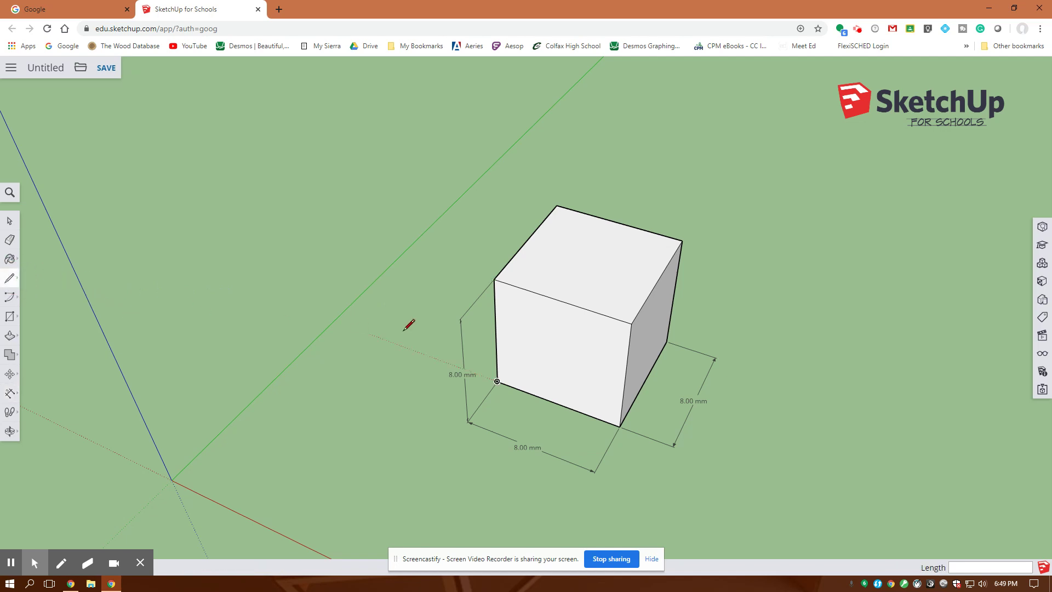
{"action": "left_click", "coordinate": [494, 279]}
{"action": "left_click", "coordinate": [682, 240]}
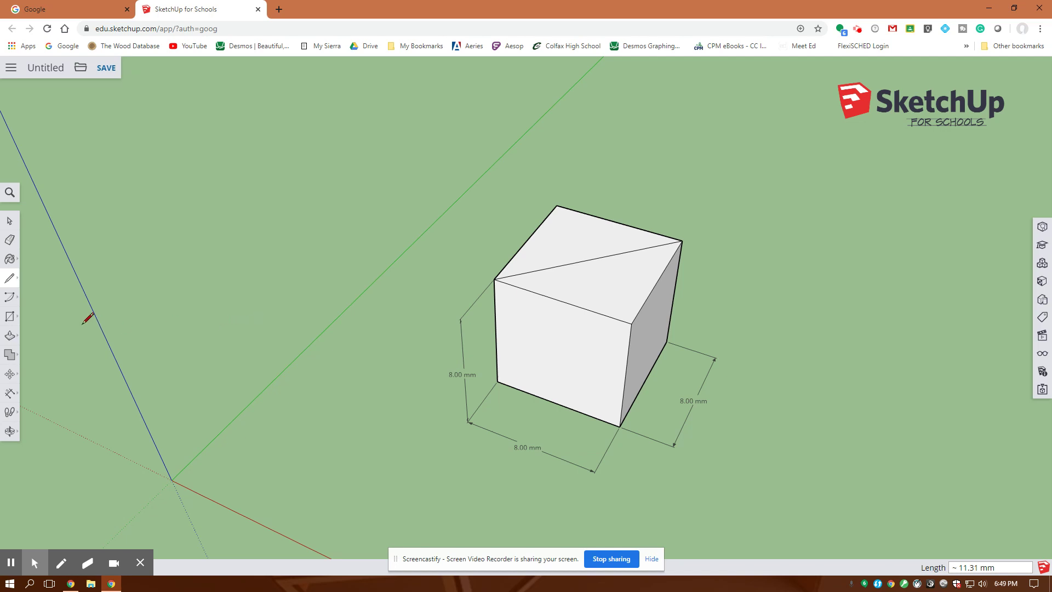
Draw a 2.5 mm radius circle centred on the top face's diagonal
{"action": "left_click", "coordinate": [11, 318]}
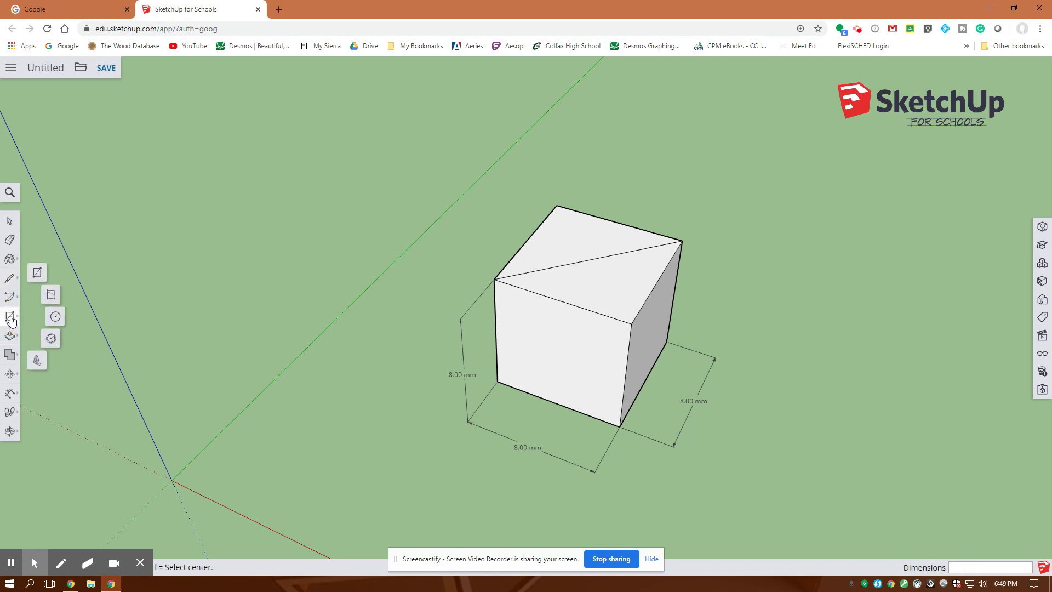
{"action": "left_click", "coordinate": [50, 321]}
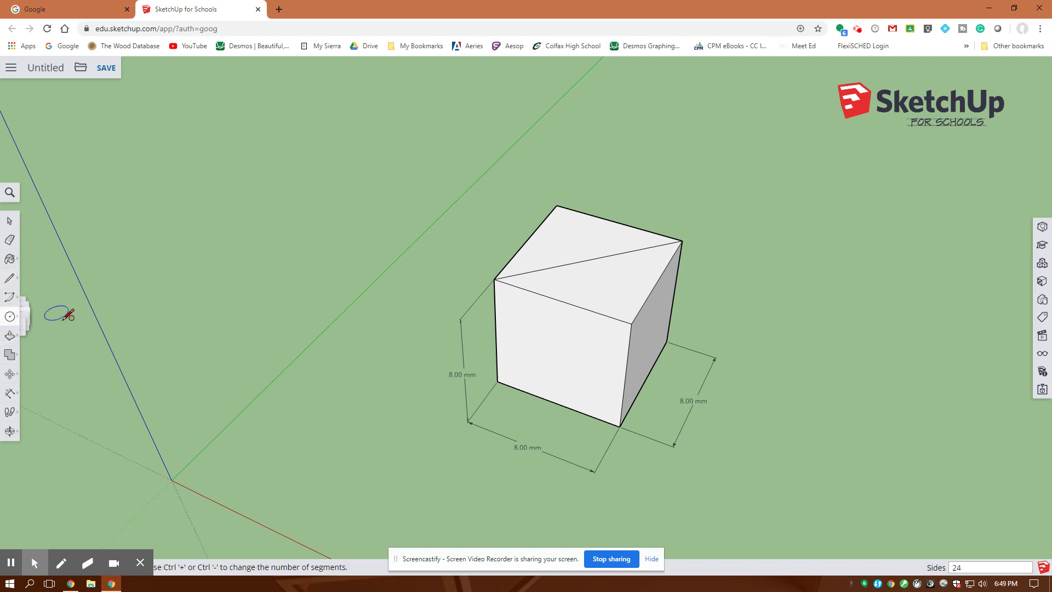
{"action": "left_click", "coordinate": [591, 259]}
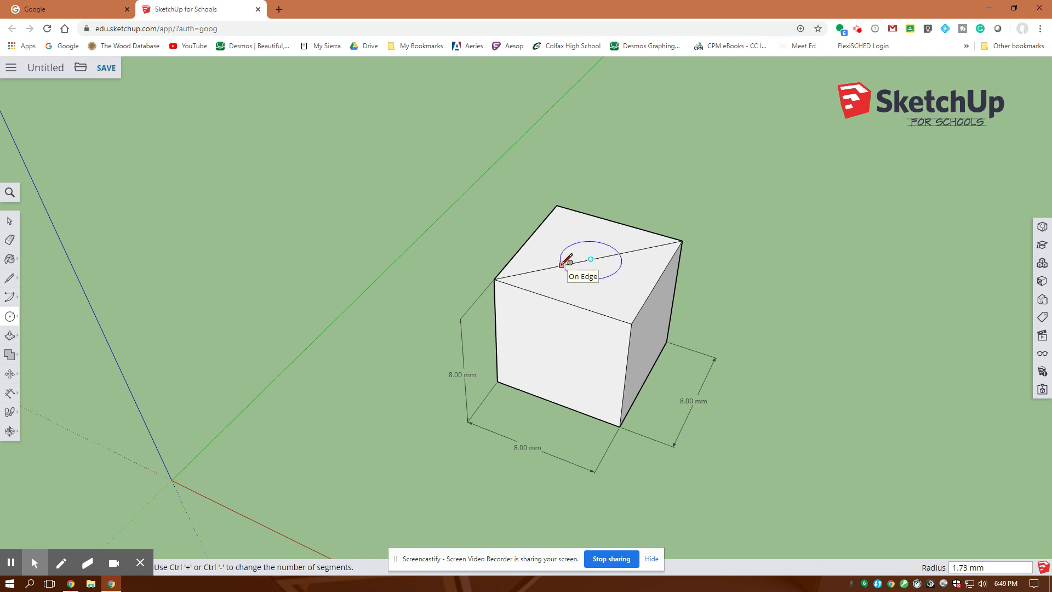
{"action": "type", "text": "2.5"}
{"action": "key", "text": "Return"}
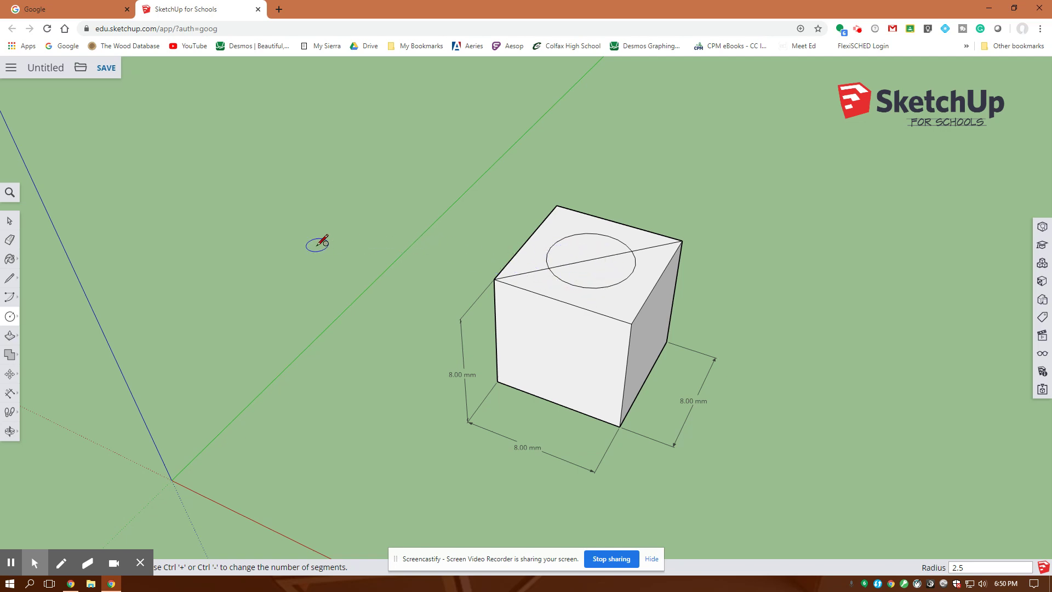
Delete the three diagonal segments on the top face, keeping the 2.5 mm circle
{"action": "left_click", "coordinate": [10, 221]}
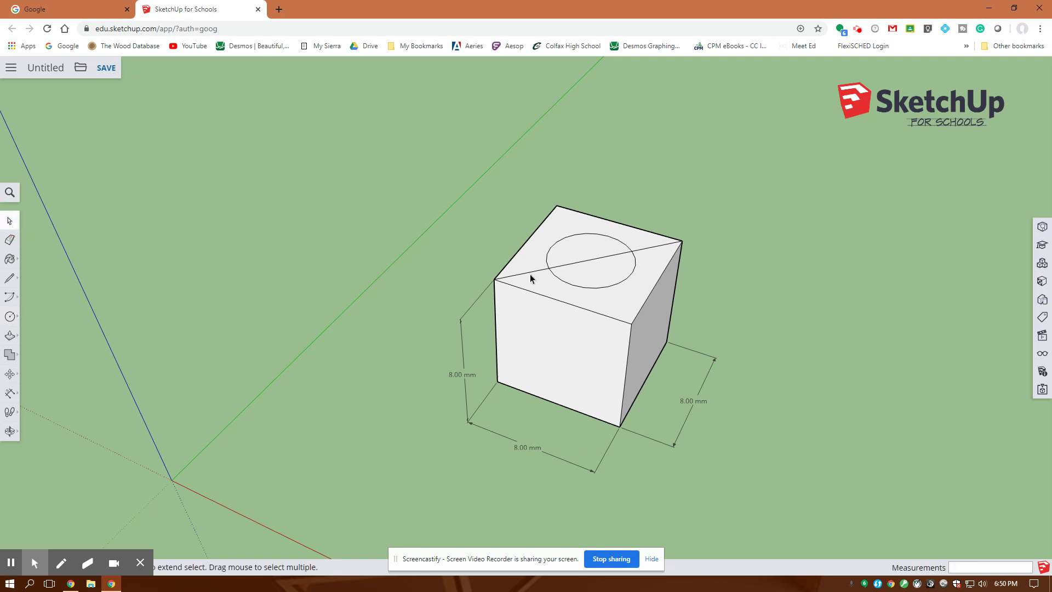
{"action": "scroll", "coordinate": [451, 310], "scroll_direction": "up", "scroll_amount": 5}
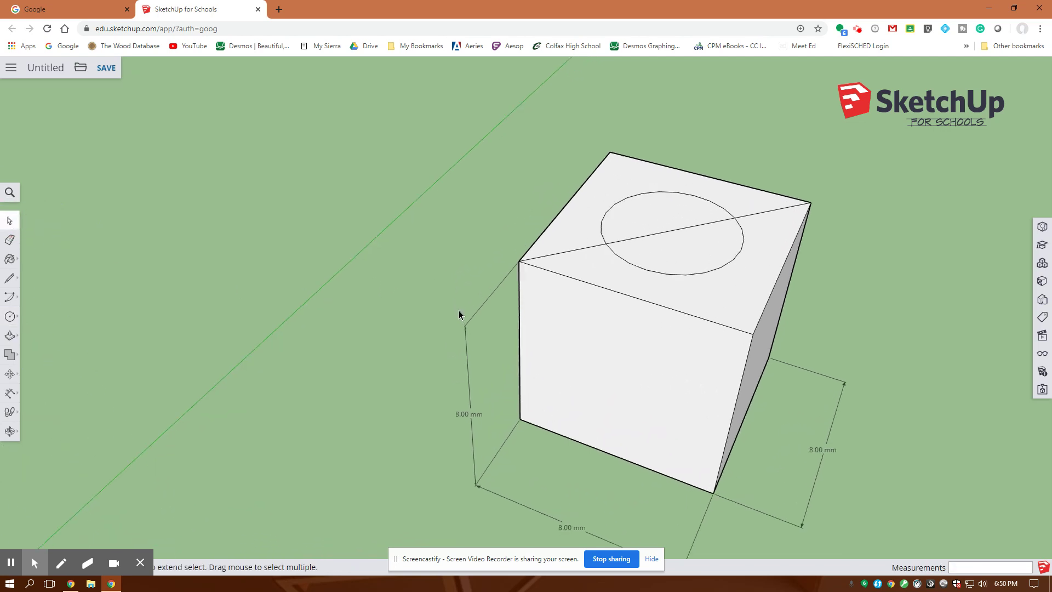
{"action": "left_click", "coordinate": [597, 238]}
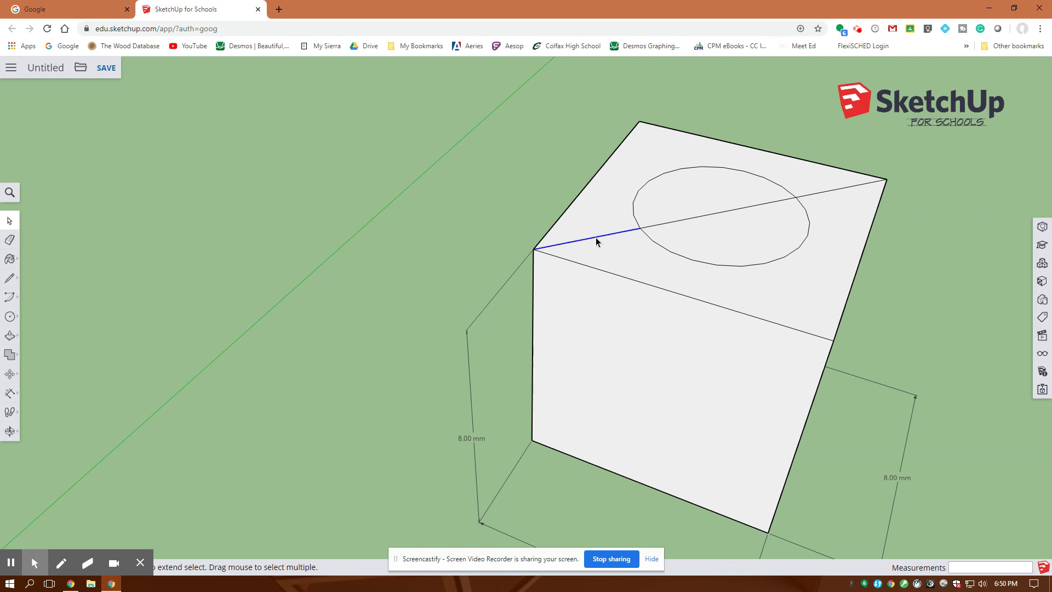
{"action": "key", "text": "Delete"}
{"action": "left_click", "coordinate": [667, 223]}
{"action": "key", "text": "Delete"}
{"action": "left_click", "coordinate": [810, 192]}
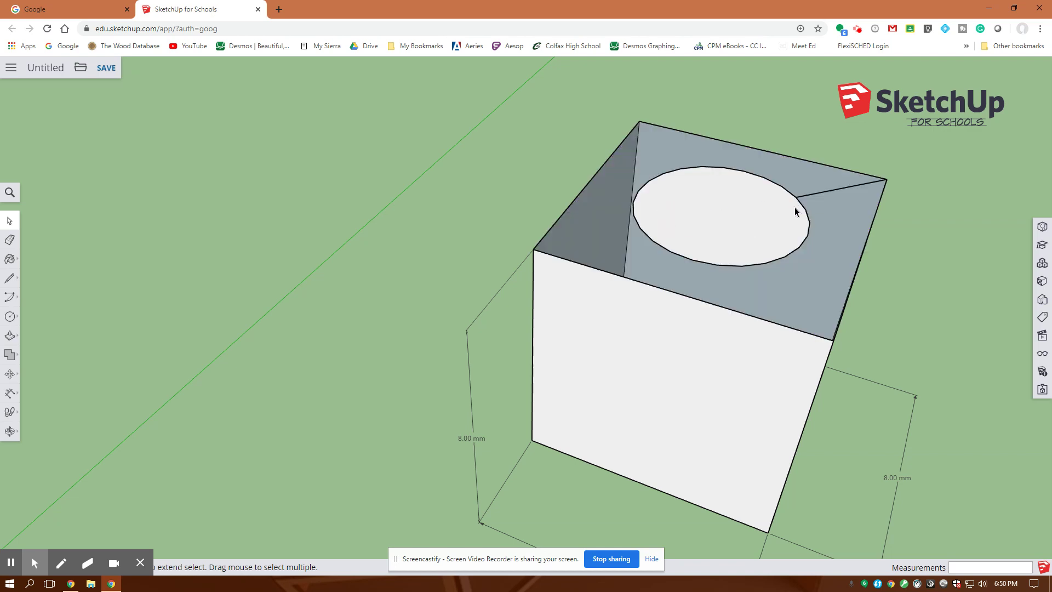
{"action": "left_click", "coordinate": [502, 221]}
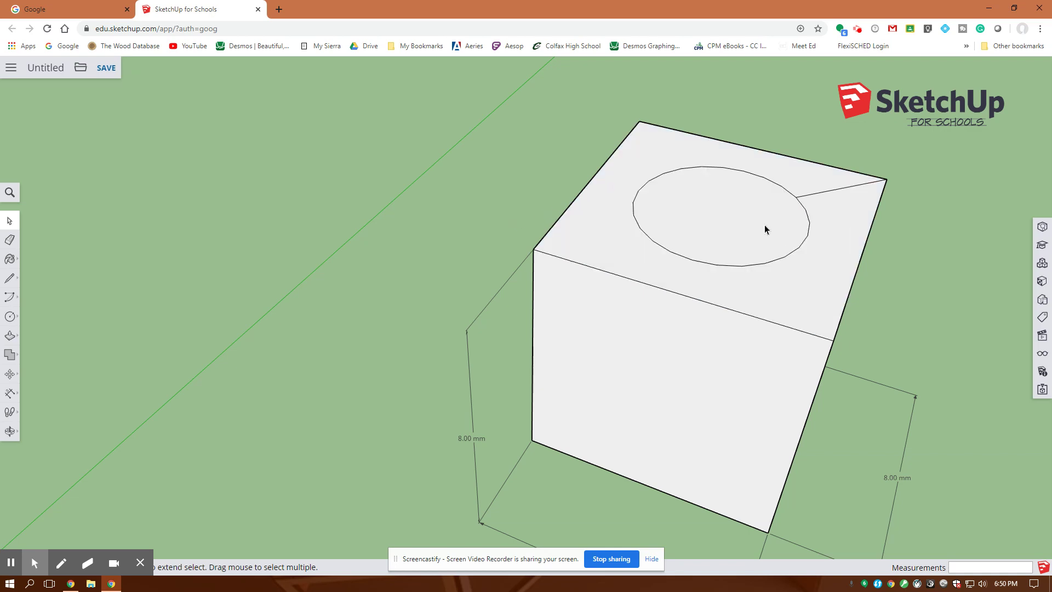
{"action": "left_click", "coordinate": [822, 193]}
{"action": "key", "text": "Delete"}
Push/Pull the top circle up 2 mm into a round stud, then zoom out to see the brick
{"action": "left_click", "coordinate": [15, 336]}
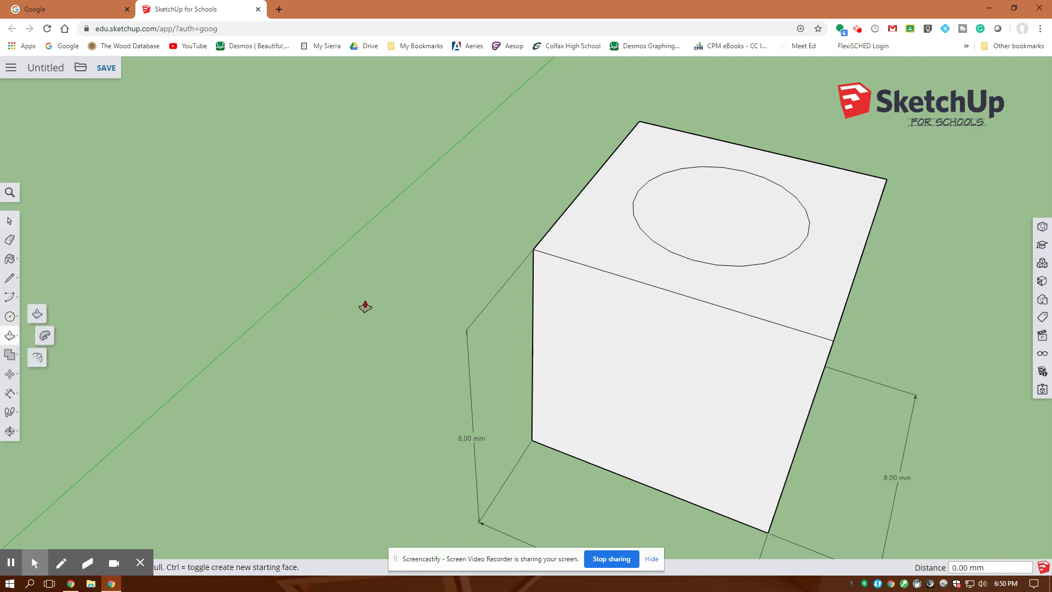
{"action": "left_click", "coordinate": [682, 244]}
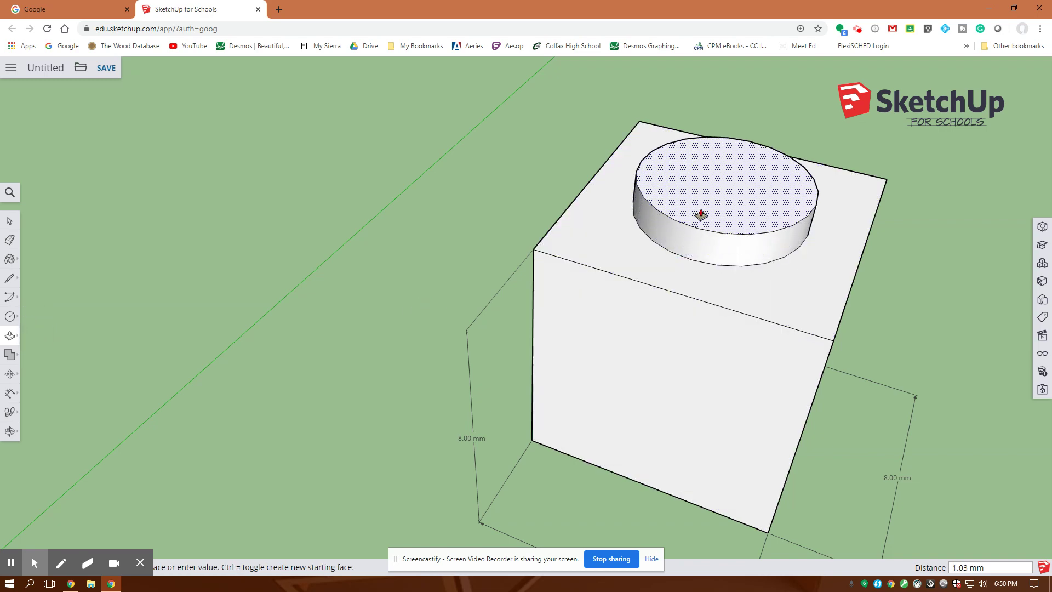
{"action": "type", "text": "2"}
{"action": "key", "text": "Return"}
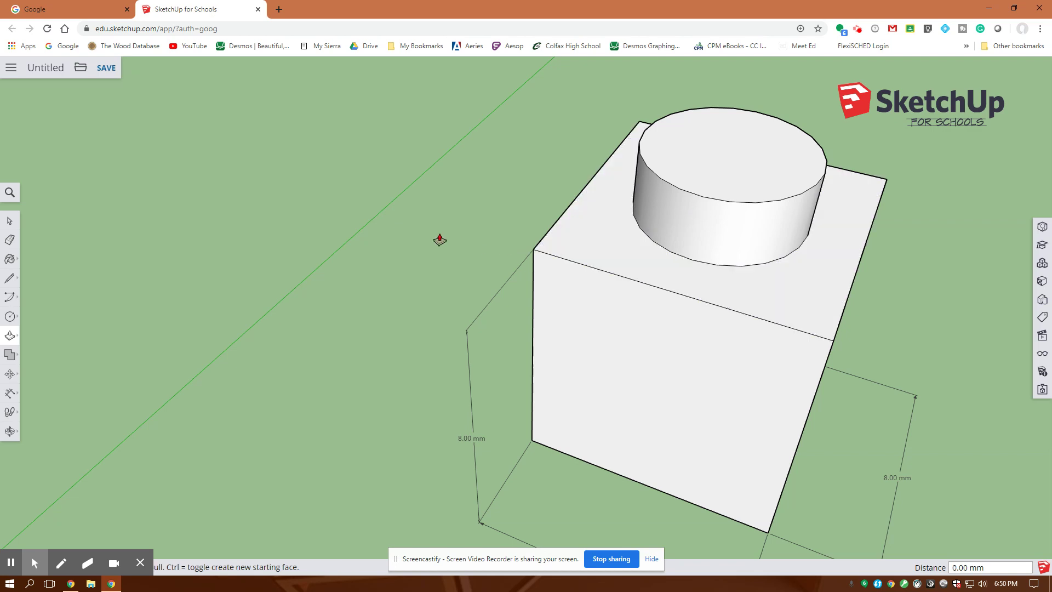
{"action": "scroll", "coordinate": [356, 249], "scroll_direction": "down", "scroll_amount": 3}
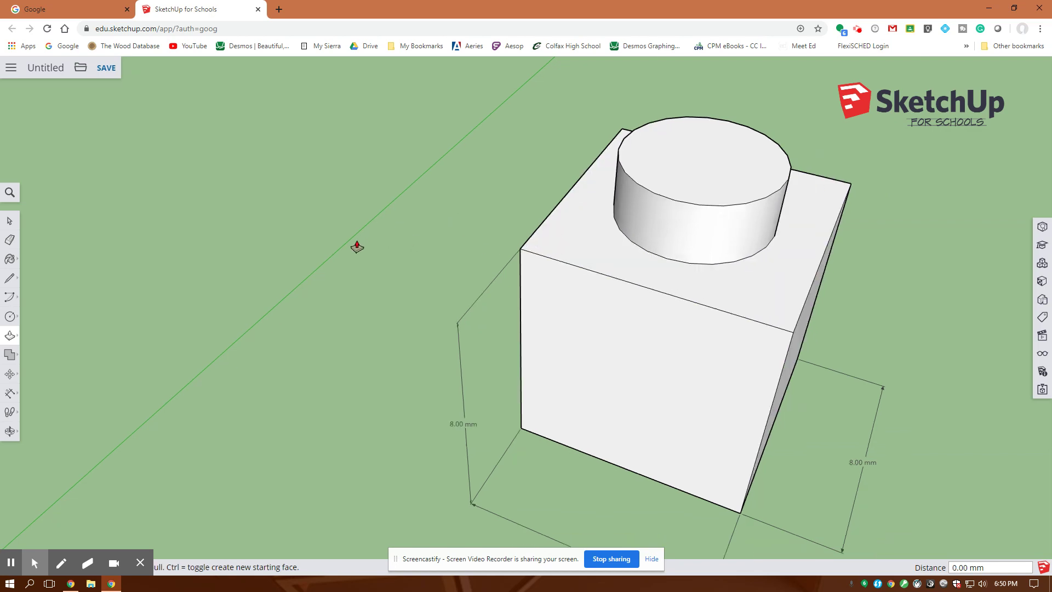
{"action": "scroll", "coordinate": [356, 249], "scroll_direction": "down", "scroll_amount": 2}
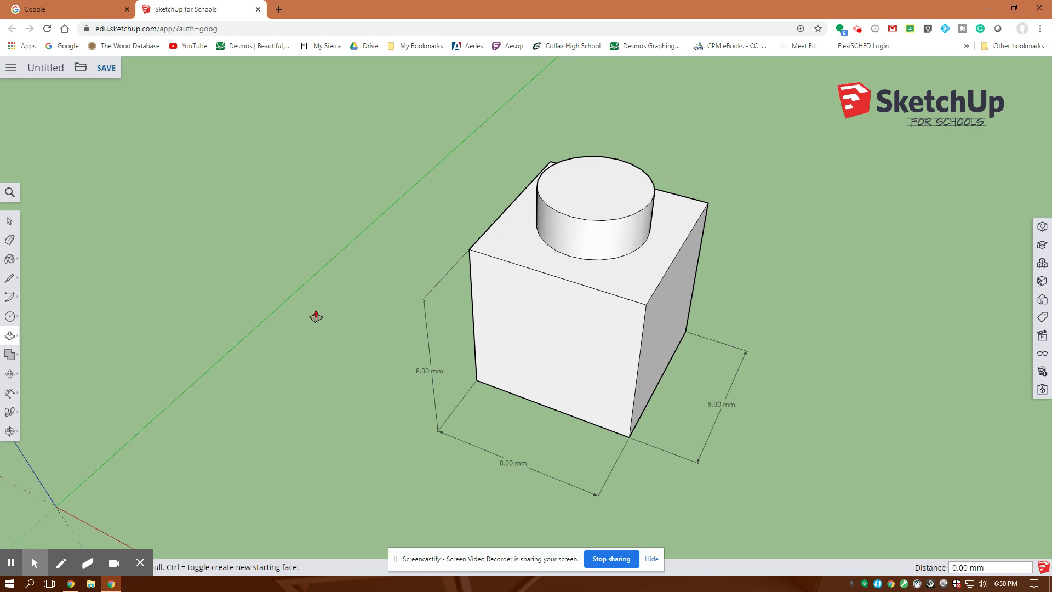
Return to Select and orbit below the cube until its bottom face shows
{"action": "left_click", "coordinate": [9, 220]}
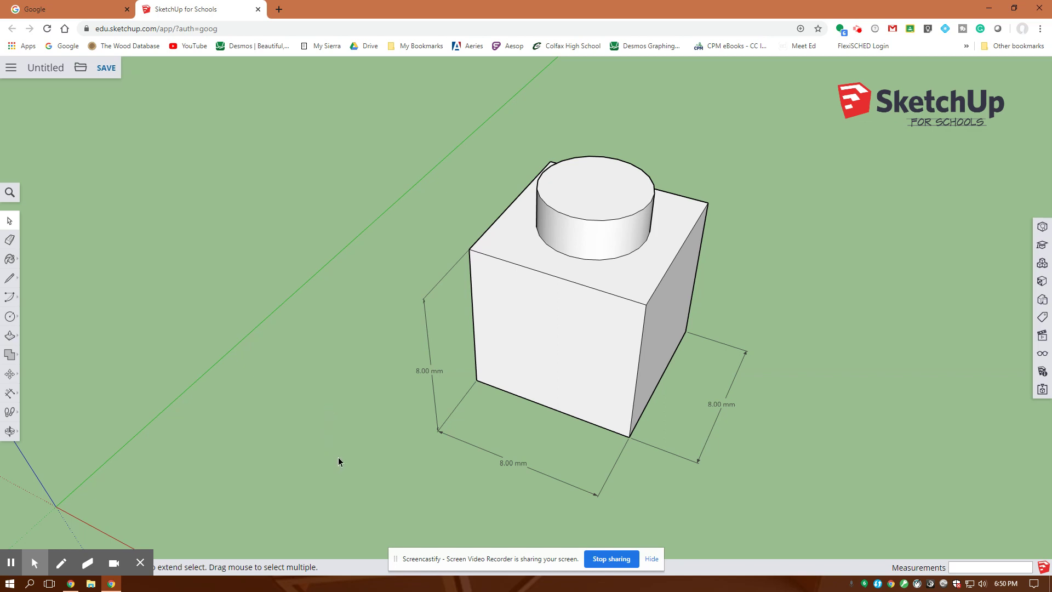
{"action": "middle_click_drag", "start_coordinate": [340, 470], "coordinate": [387, 241]}
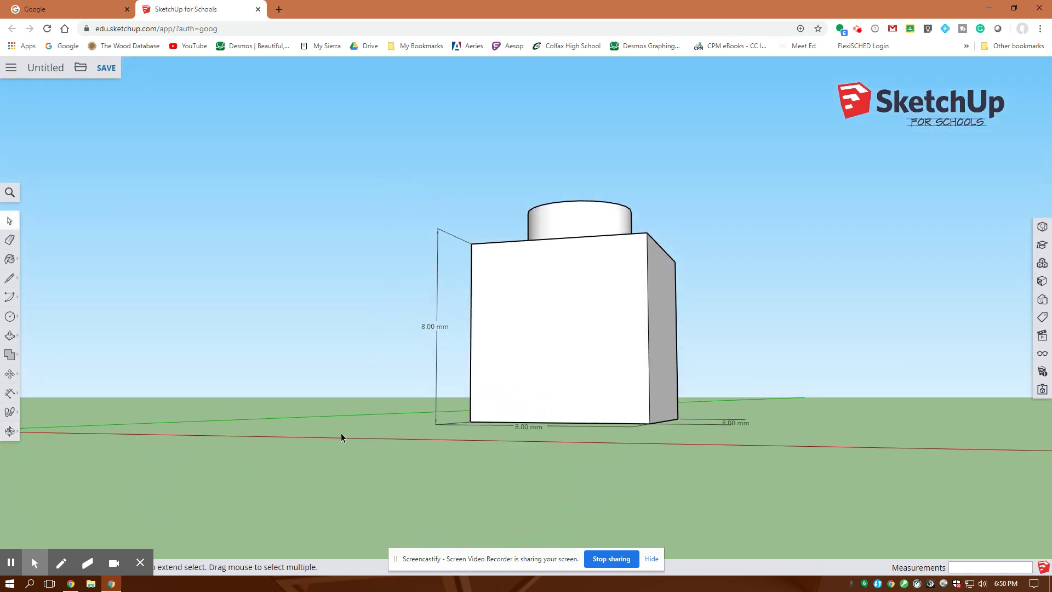
{"action": "middle_click_drag", "start_coordinate": [341, 436], "coordinate": [399, 235]}
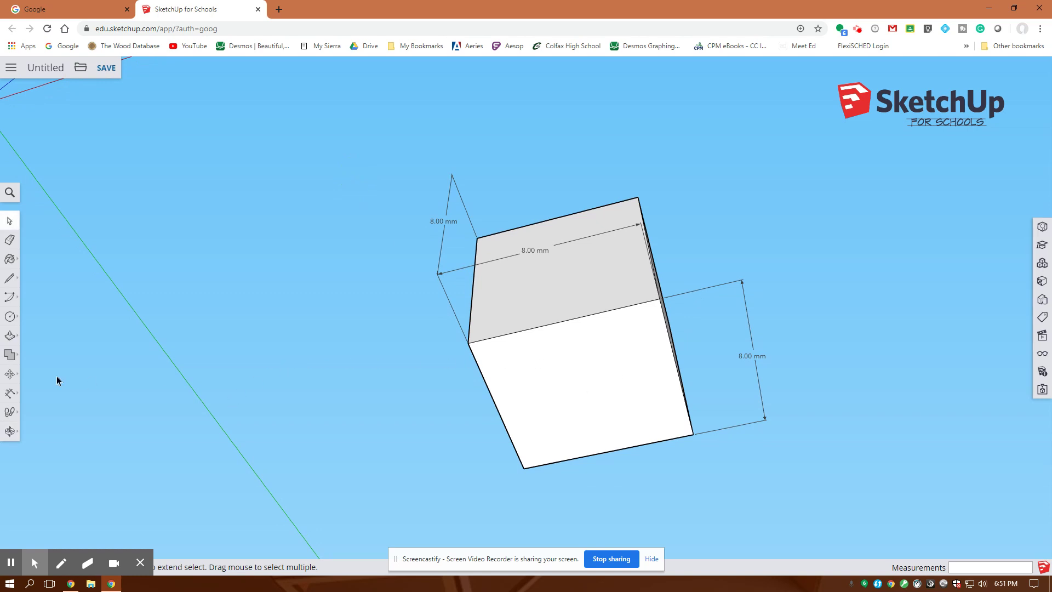
Offset the bottom face's edges 1.5 mm inward to draw an inner square
{"action": "left_click", "coordinate": [10, 336]}
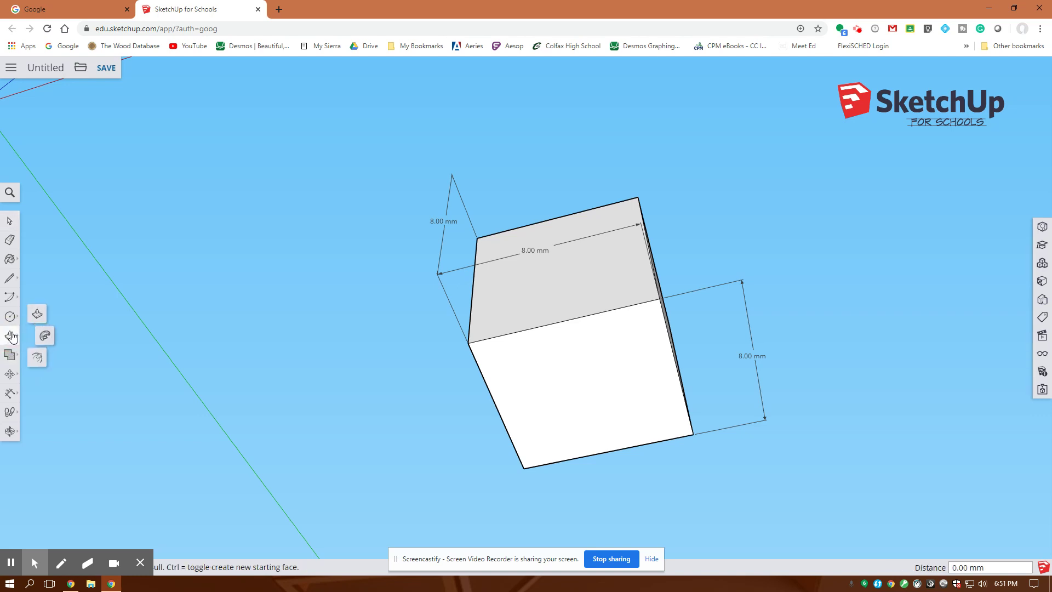
{"action": "left_click", "coordinate": [38, 359]}
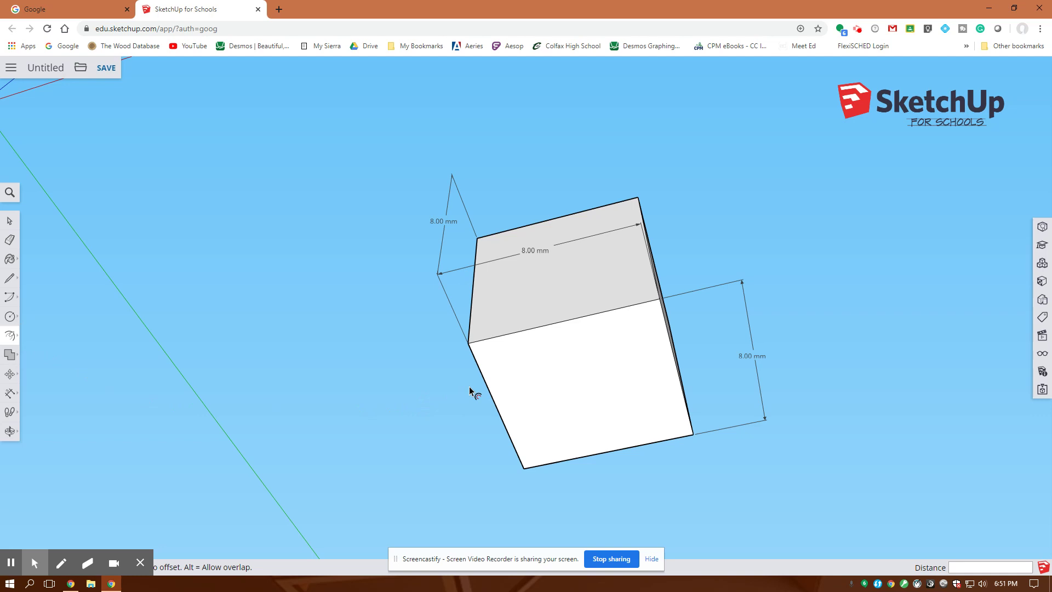
{"action": "left_click", "coordinate": [483, 377]}
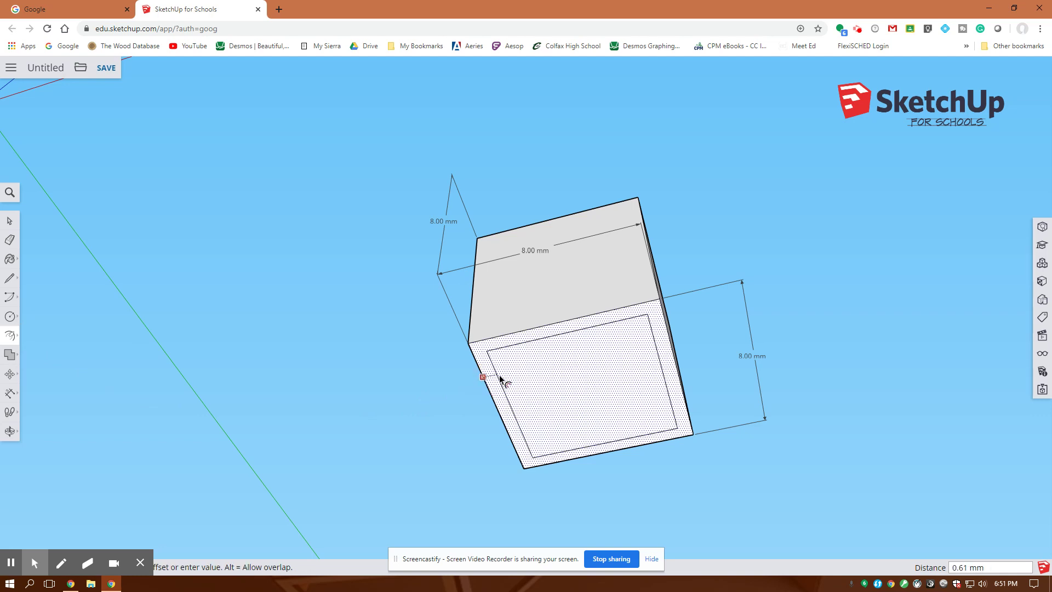
{"action": "type", "text": "1"}
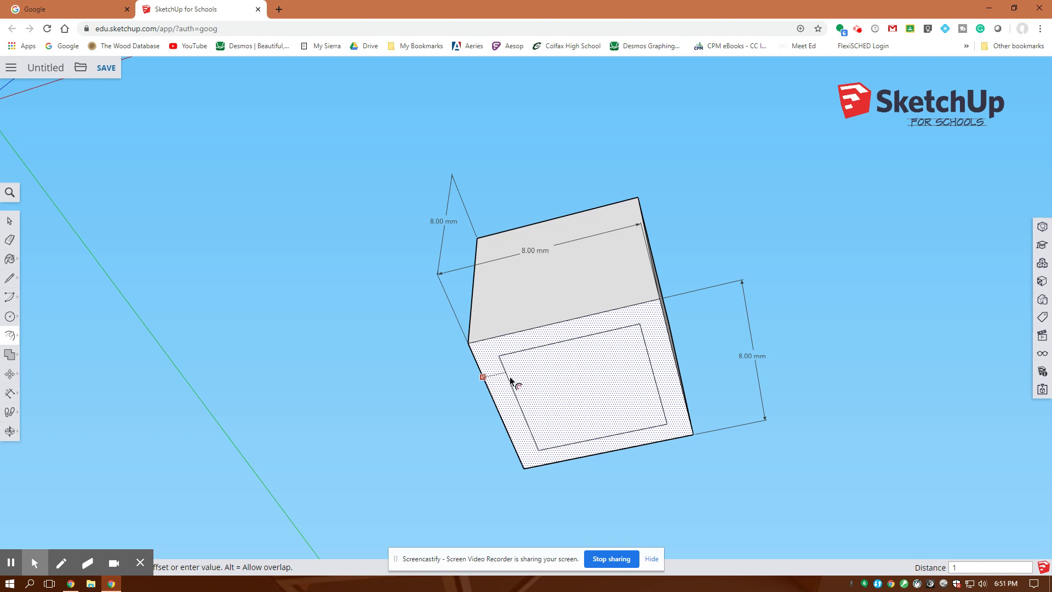
{"action": "type", "text": ".5"}
{"action": "key", "text": "Return"}
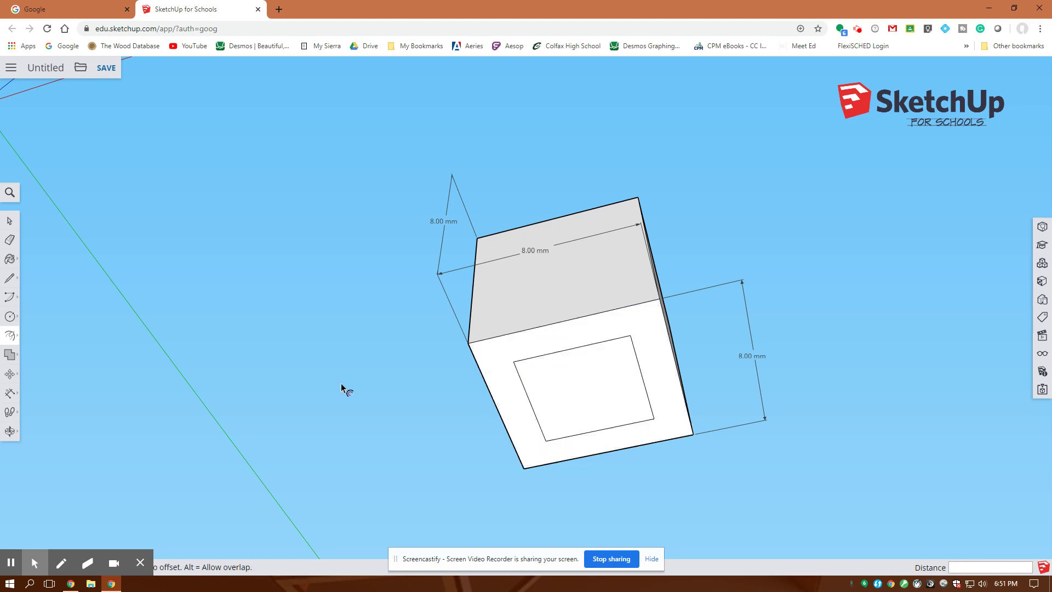
Push the inner square 6 mm into the cube to hollow its underside
{"action": "mouse_move", "coordinate": [9, 336]}
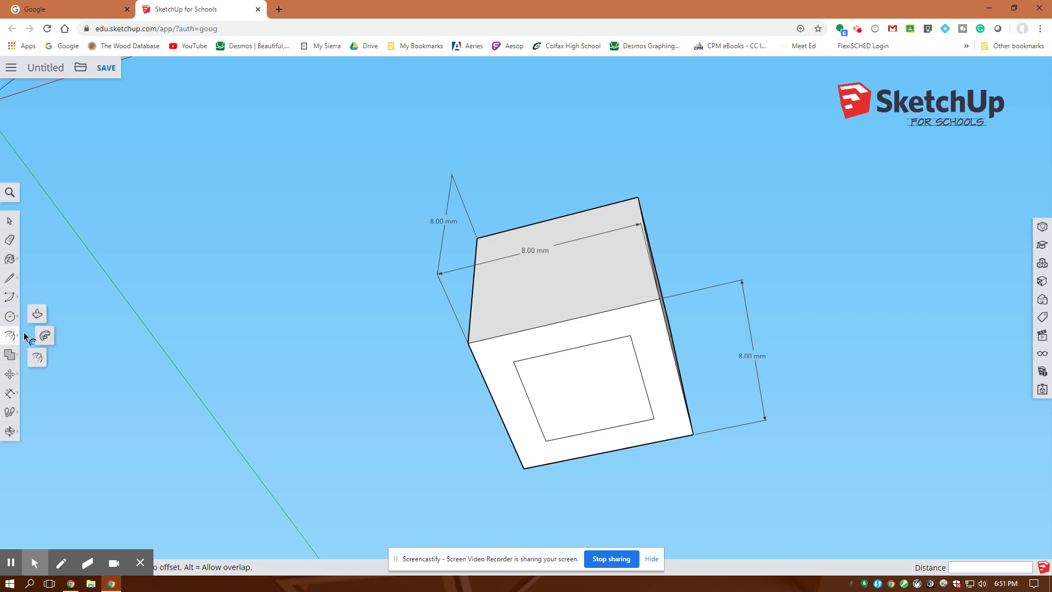
{"action": "left_click", "coordinate": [36, 315]}
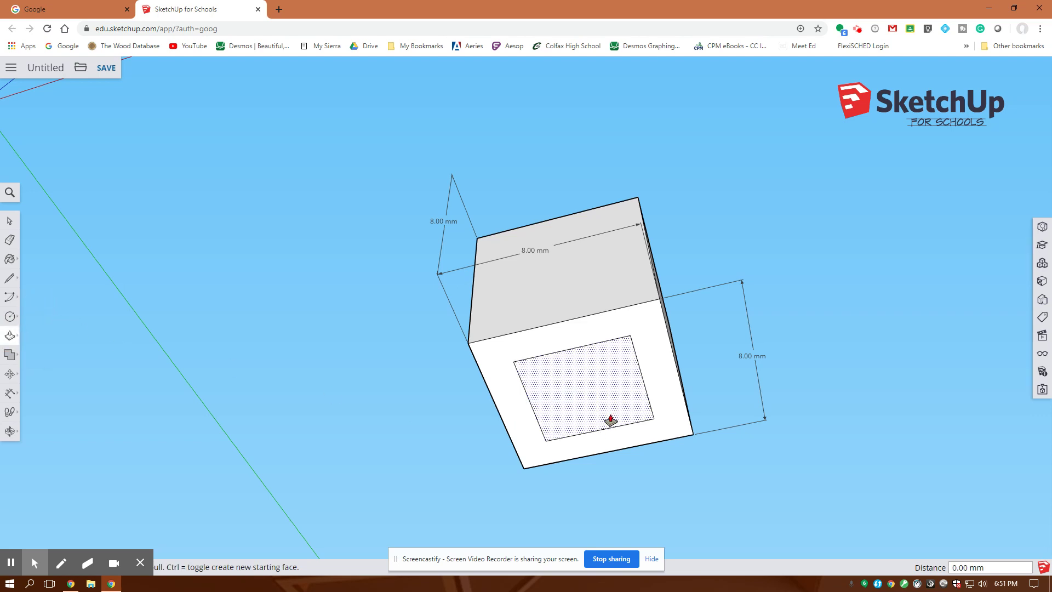
{"action": "left_click", "coordinate": [593, 408]}
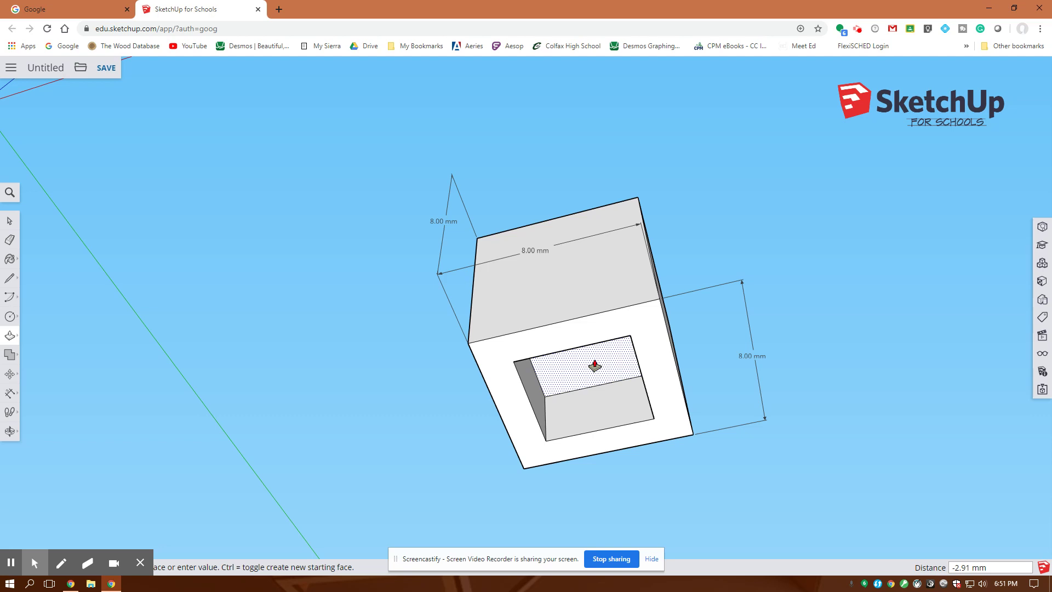
{"action": "type", "text": "6"}
{"action": "key", "text": "Return"}
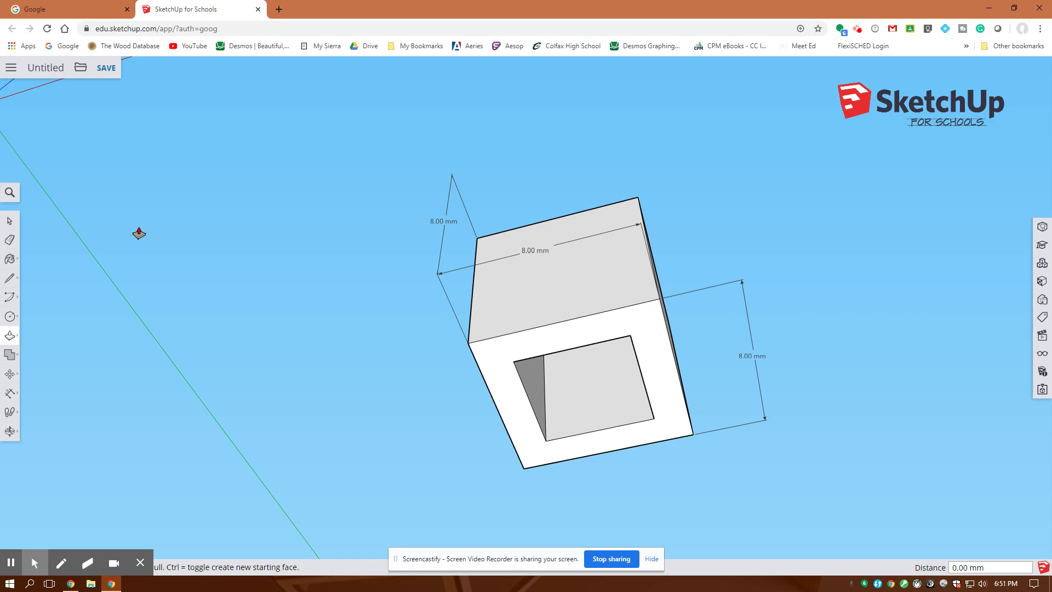
Orbit until the brick stands upright on the ground, stud on top, seen slightly angled from the front
{"action": "middle_click_drag", "start_coordinate": [186, 219], "coordinate": [207, 428]}
{"action": "middle_click_drag", "start_coordinate": [228, 242], "coordinate": [404, 402]}
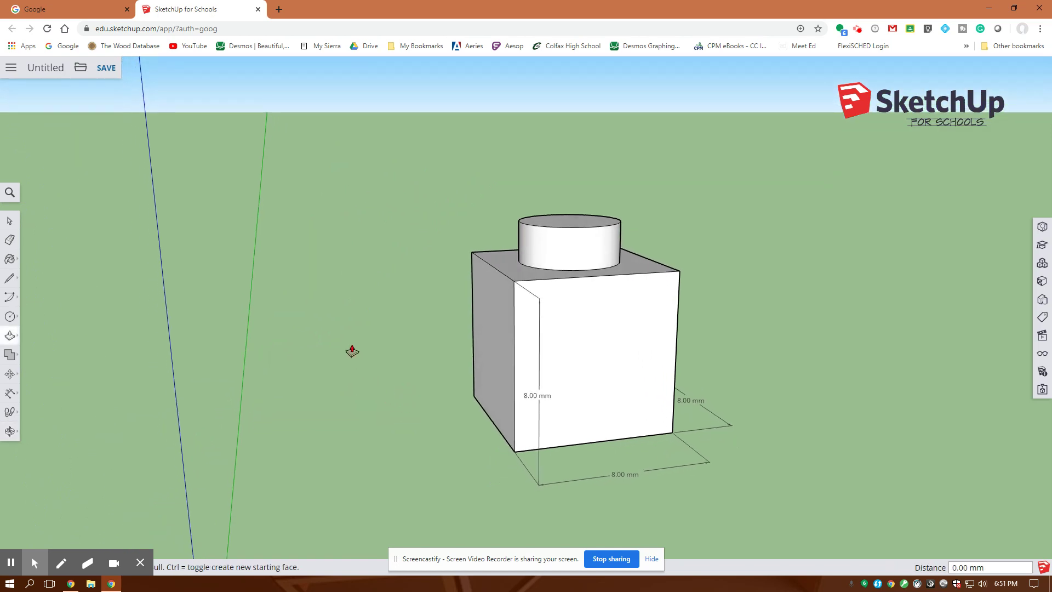
{"action": "middle_click_drag", "start_coordinate": [350, 350], "coordinate": [373, 347]}
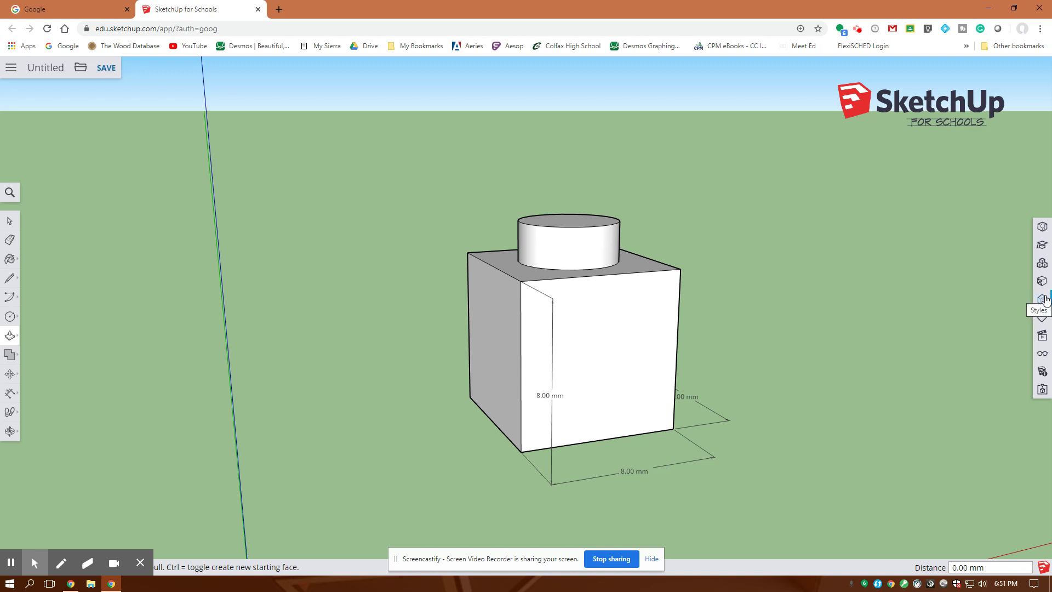
Switch on X-ray through the command search for 'x', then return to Select
{"action": "left_click", "coordinate": [11, 193]}
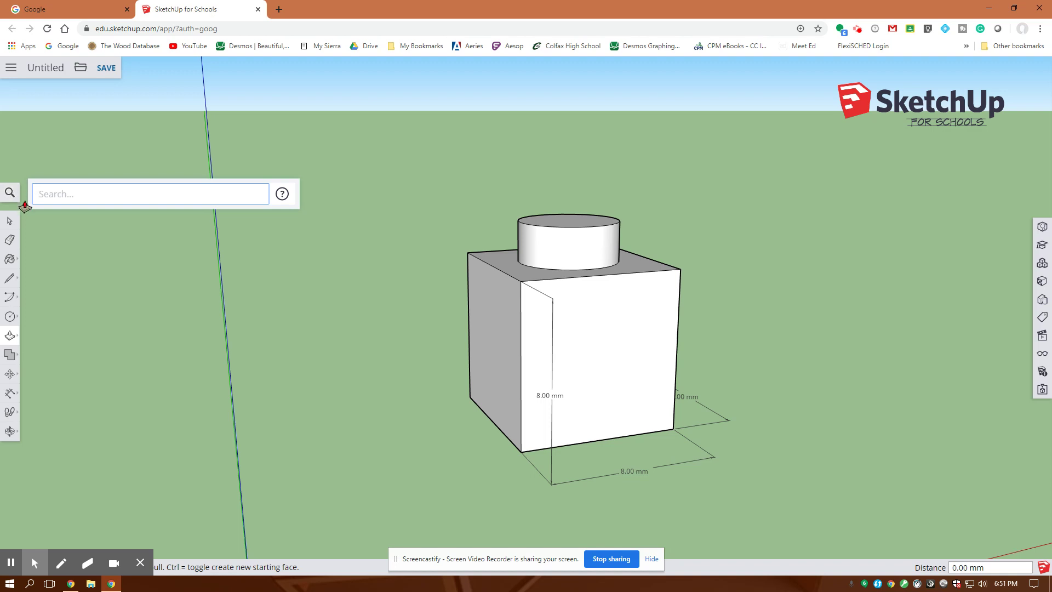
{"action": "type", "text": "x"}
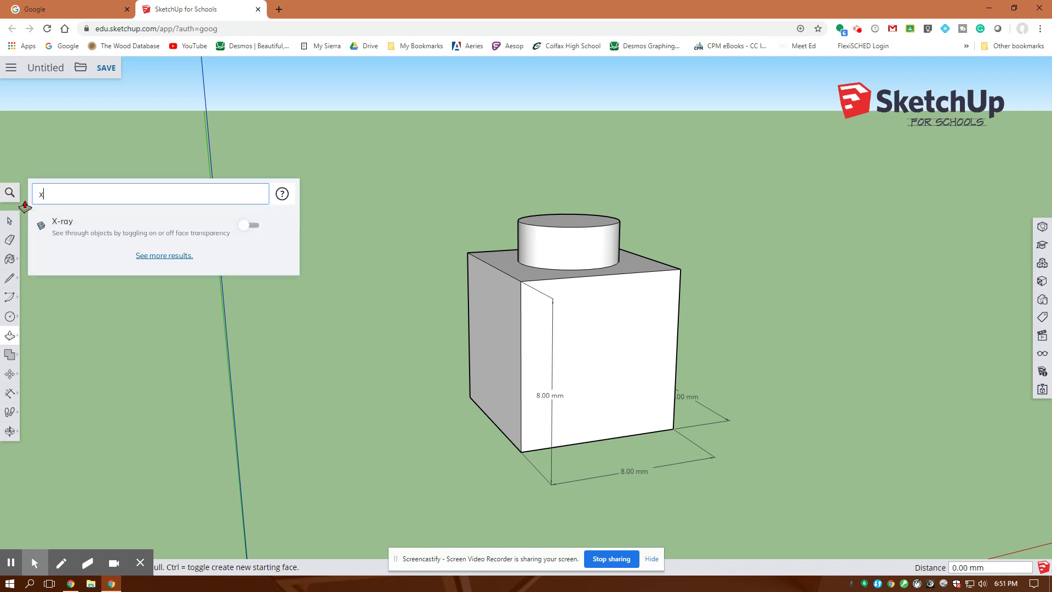
{"action": "left_click", "coordinate": [61, 225]}
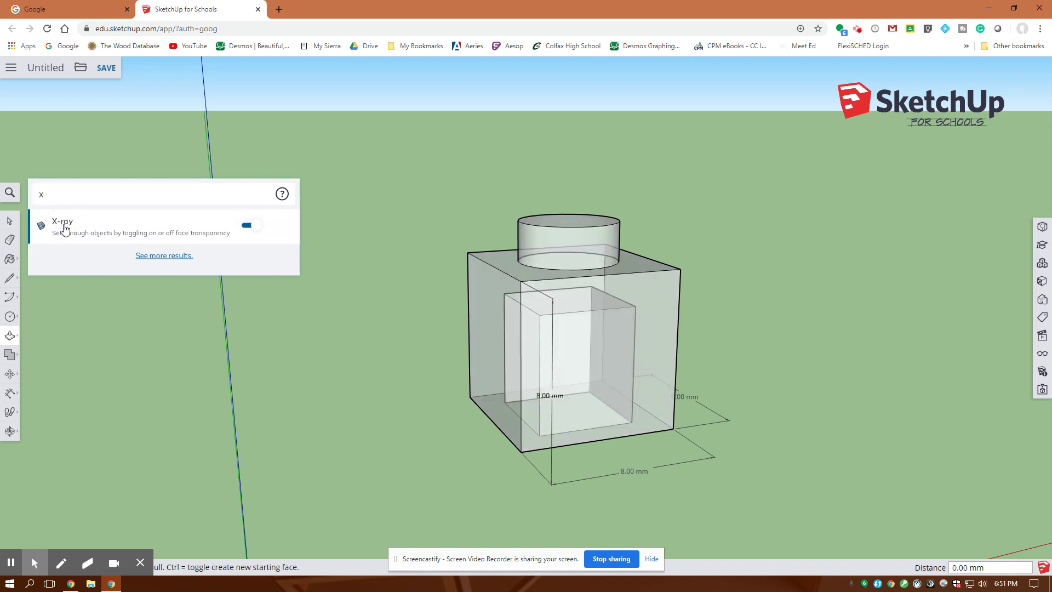
{"action": "left_click", "coordinate": [10, 220]}
{"action": "left_click", "coordinate": [155, 336]}
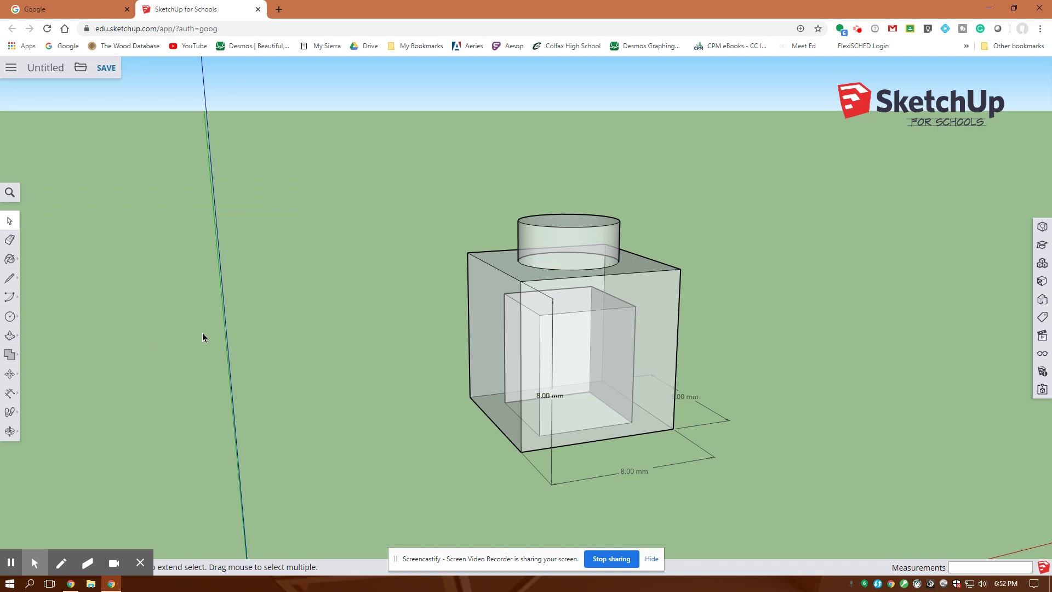
Orbit the see-through brick to face it more squarely from the front
{"action": "middle_click_drag", "start_coordinate": [254, 368], "coordinate": [154, 371]}
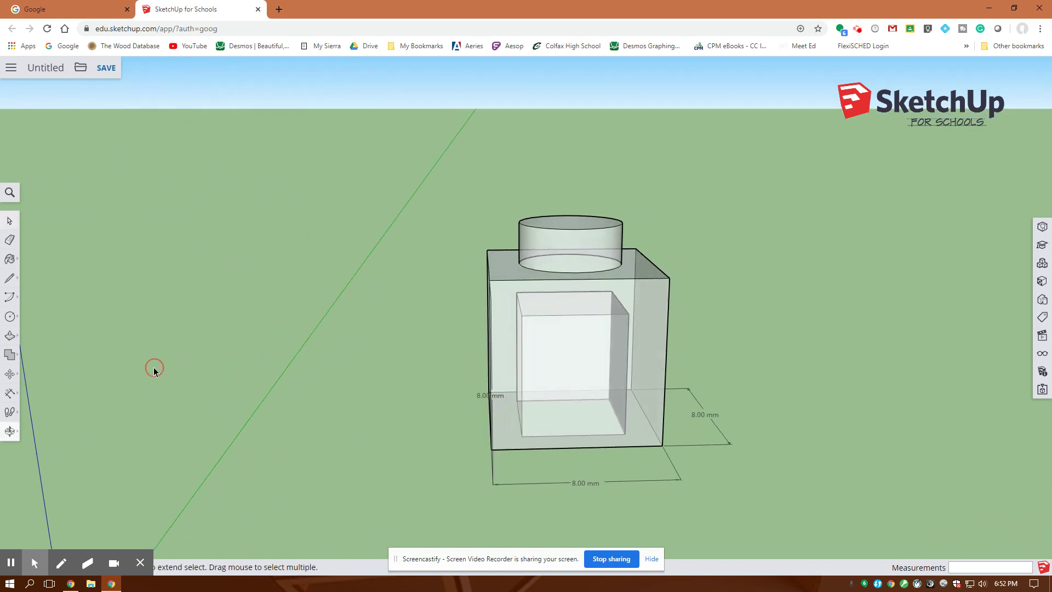
{"action": "middle_click_drag", "start_coordinate": [303, 345], "coordinate": [241, 361]}
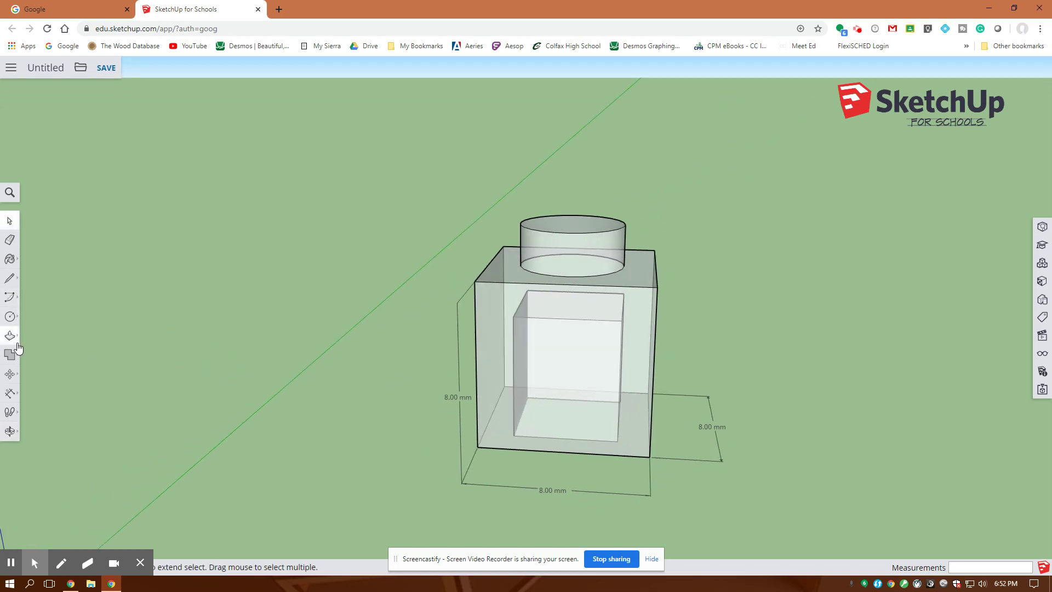
Add 5.00 mm and 6.00 mm dimensions for the hollow beside the brick
{"action": "left_click", "coordinate": [10, 392]}
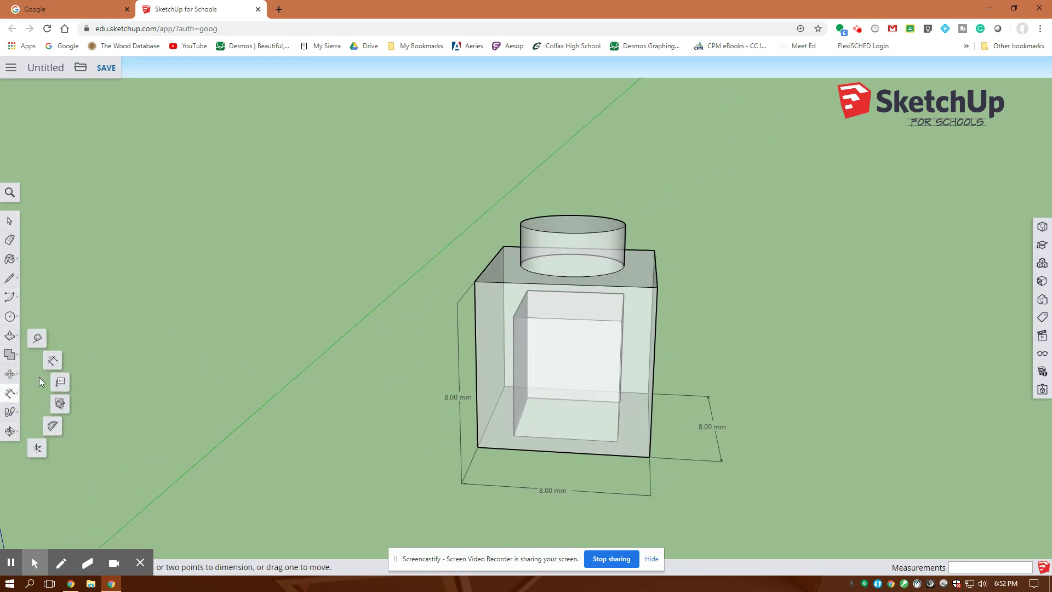
{"action": "left_click", "coordinate": [623, 294]}
{"action": "left_click", "coordinate": [620, 320]}
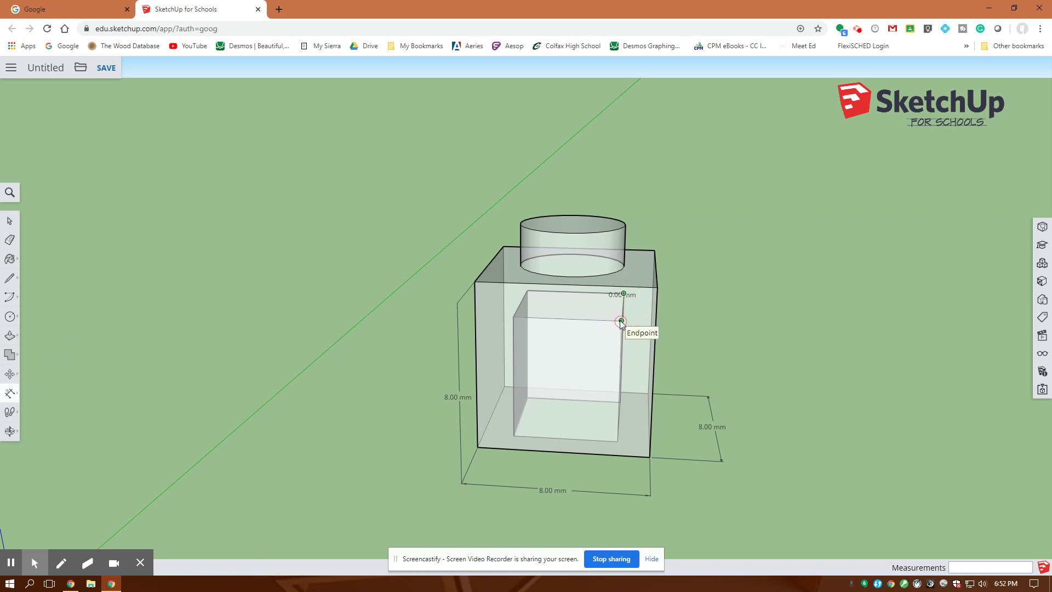
{"action": "left_click", "coordinate": [709, 311]}
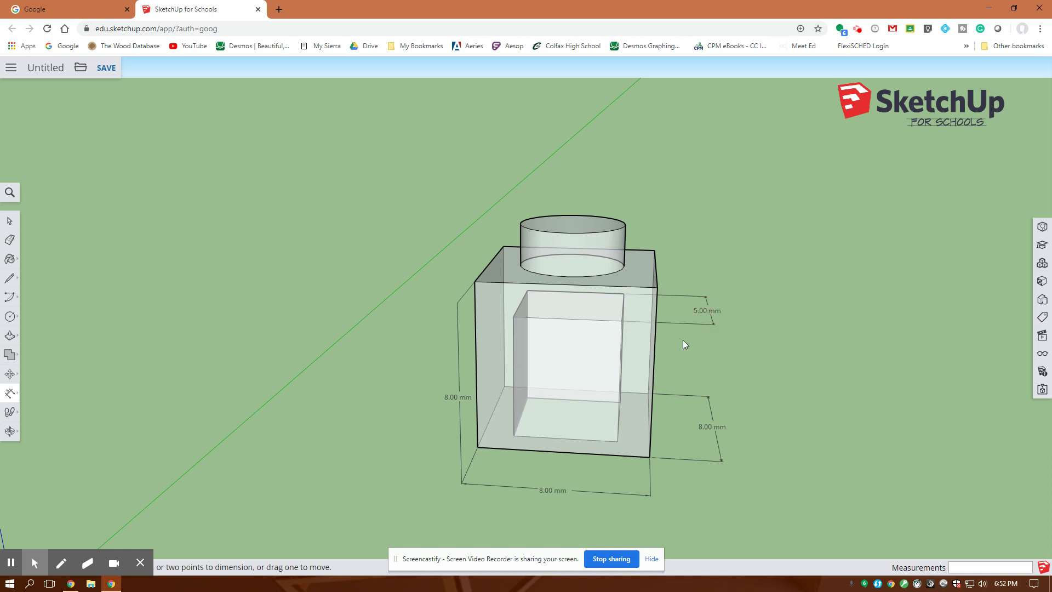
{"action": "left_click", "coordinate": [621, 321]}
{"action": "left_click", "coordinate": [617, 442]}
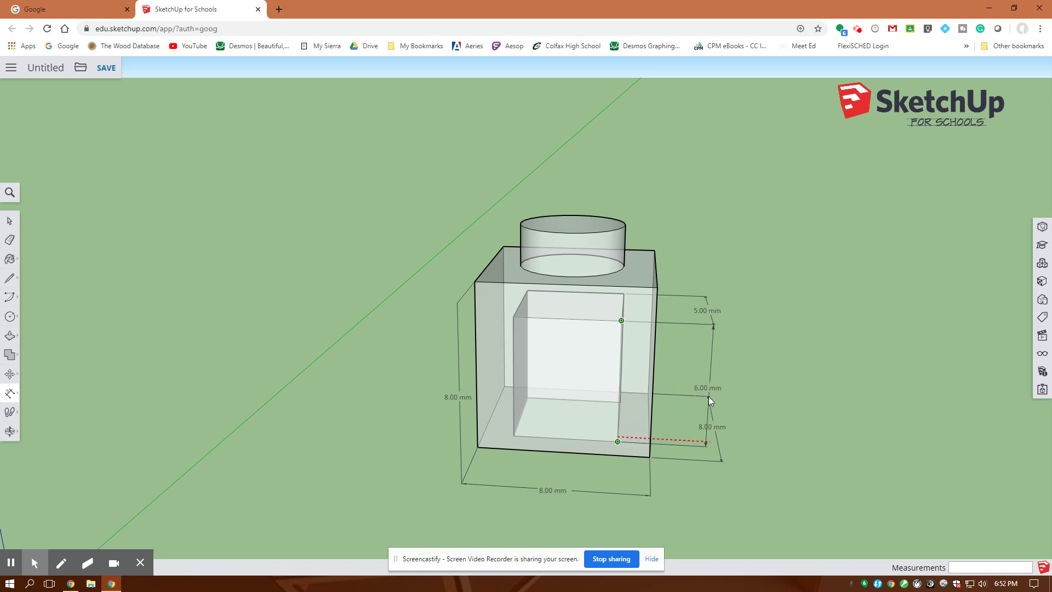
{"action": "left_click", "coordinate": [688, 395]}
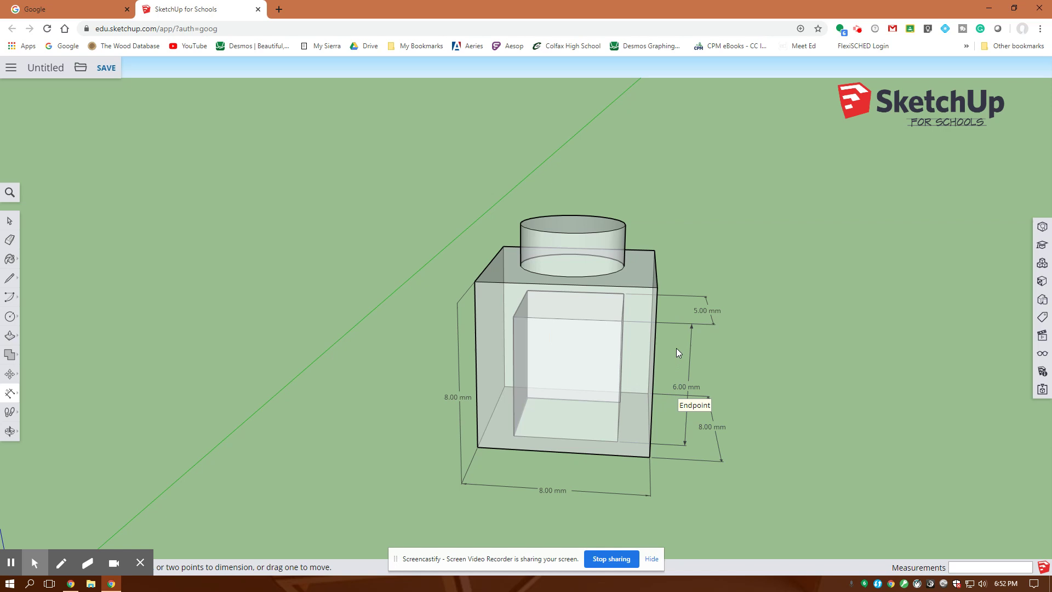
Dimension the stud's DIA 5.00 mm diameter and its 2.00 mm height
{"action": "left_click", "coordinate": [581, 235]}
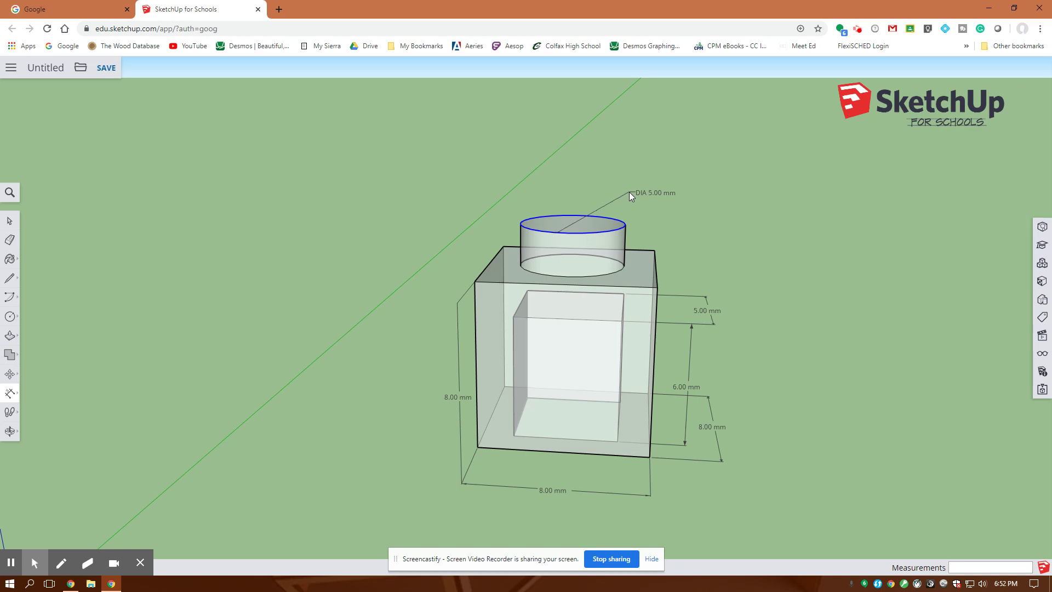
{"action": "left_click", "coordinate": [629, 192]}
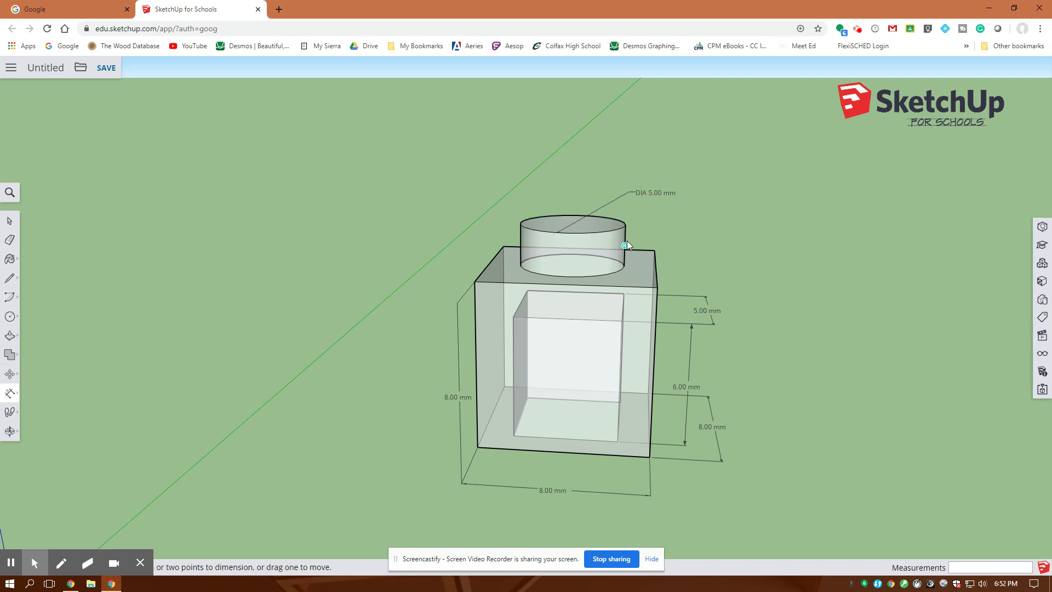
{"action": "left_click", "coordinate": [626, 224]}
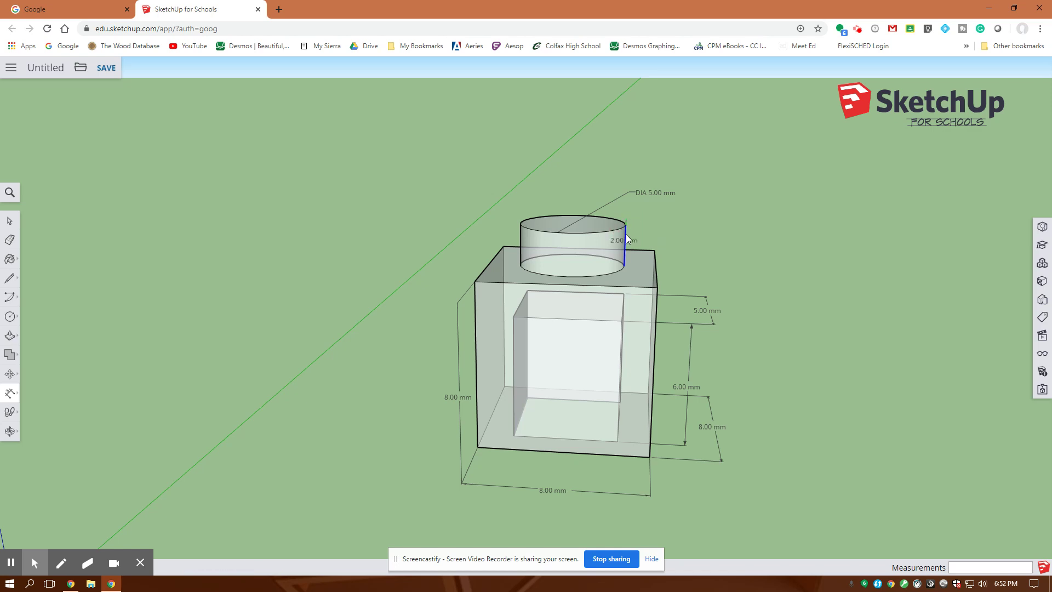
{"action": "left_click", "coordinate": [623, 262]}
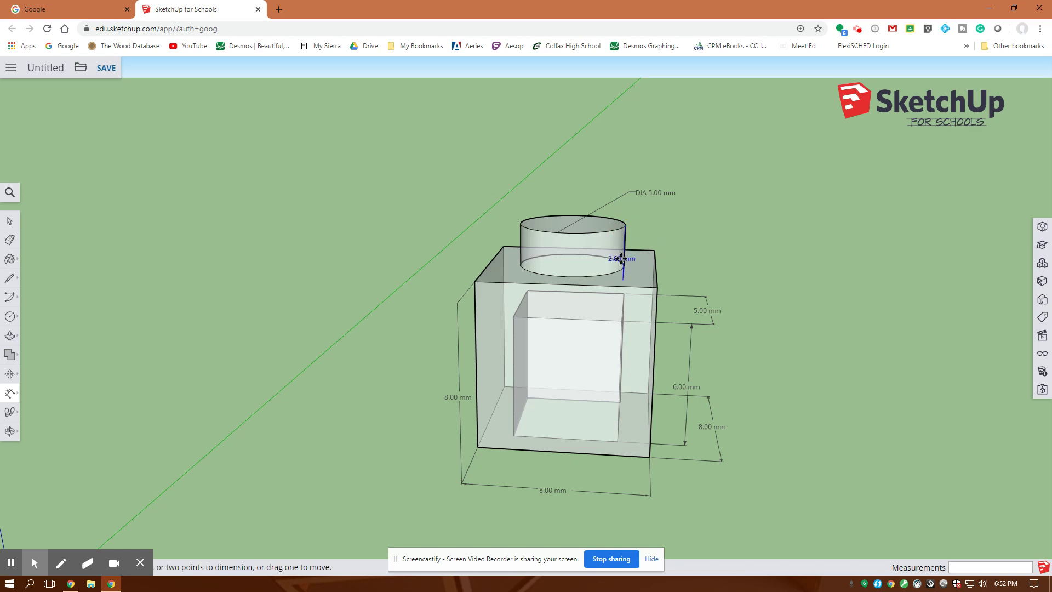
{"action": "left_click_drag", "start_coordinate": [620, 261], "coordinate": [657, 248]}
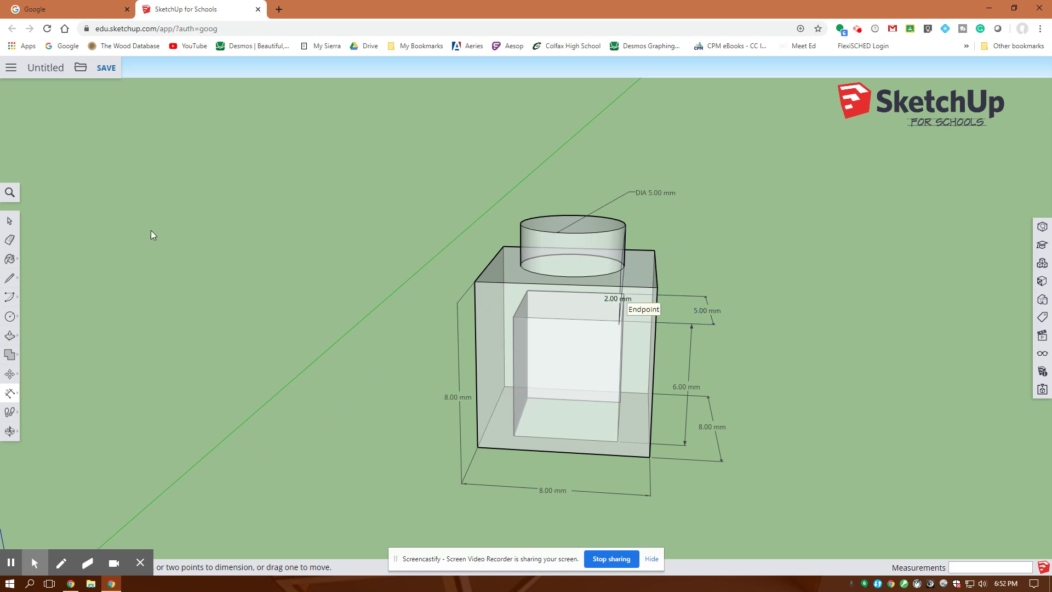
Delete the misplaced 2.00 mm dimension and re-place the stud height from a higher view
{"action": "left_click", "coordinate": [9, 220]}
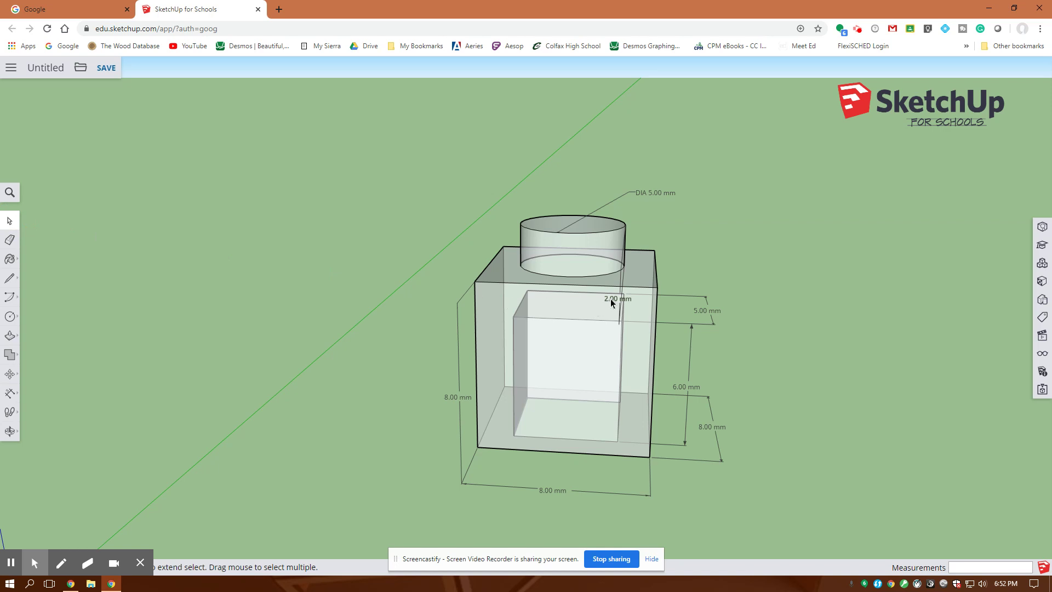
{"action": "key", "text": "Delete"}
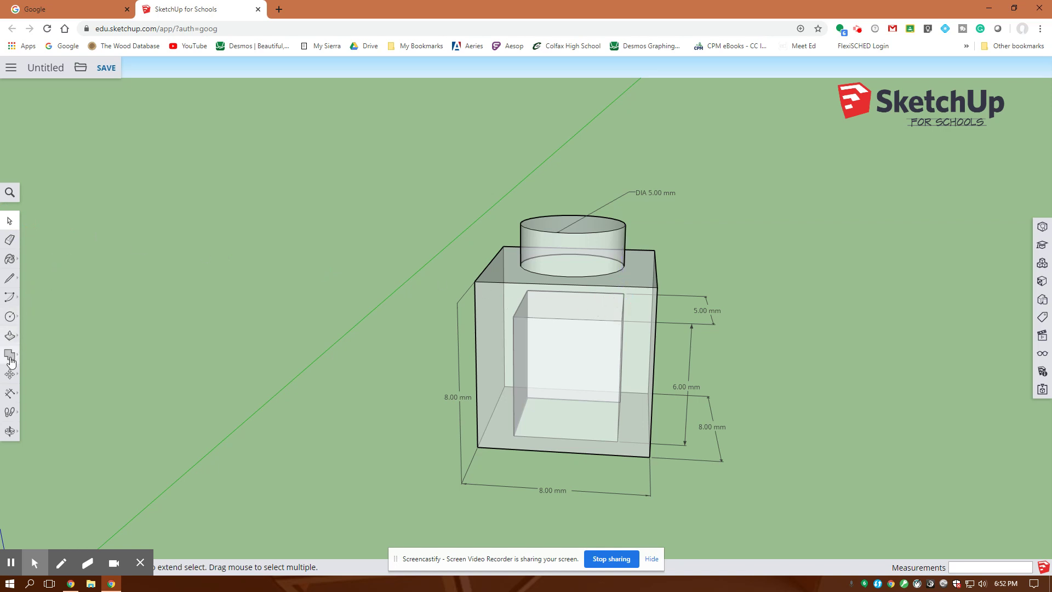
{"action": "left_click", "coordinate": [10, 393]}
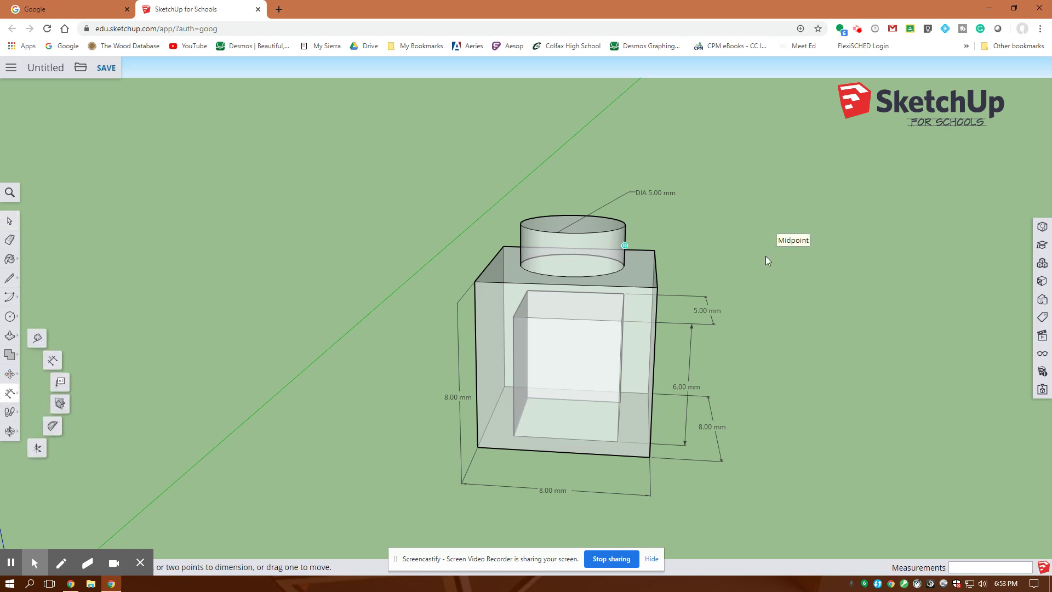
{"action": "middle_click_drag", "start_coordinate": [766, 261], "coordinate": [707, 288]}
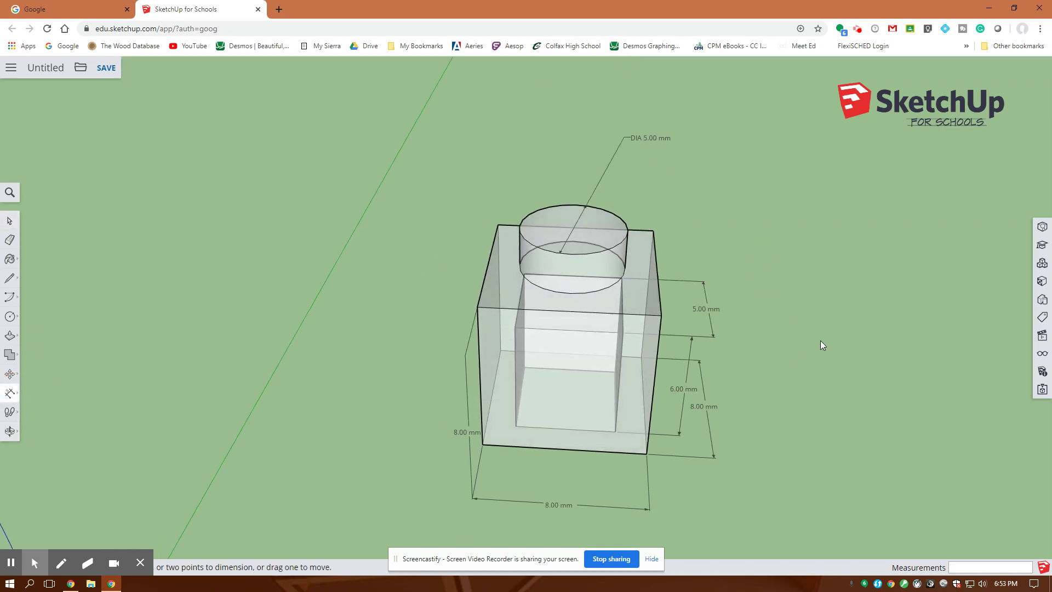
{"action": "middle_click_drag", "start_coordinate": [820, 344], "coordinate": [790, 258]}
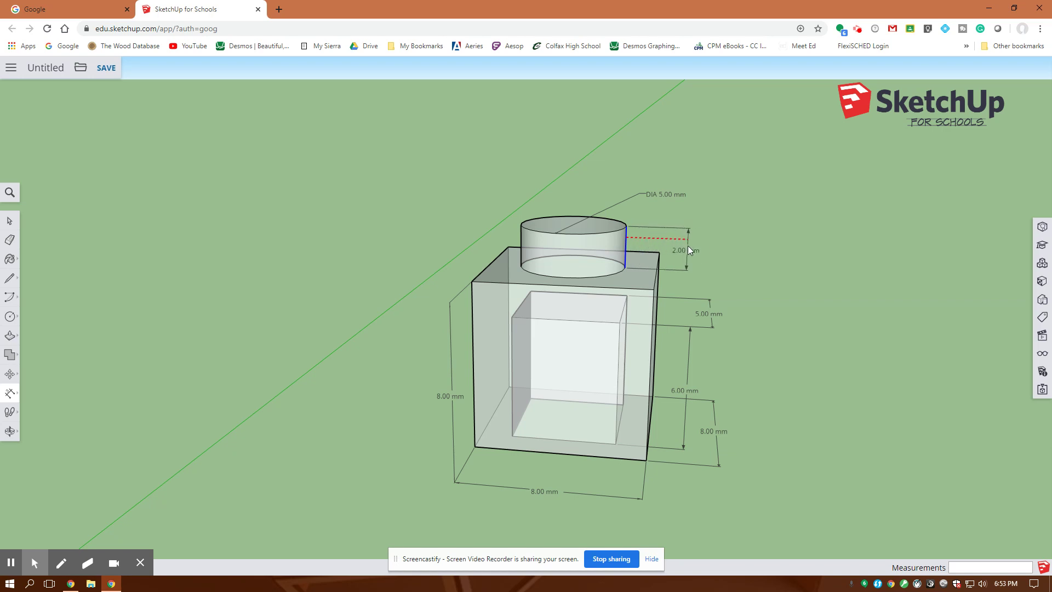
{"action": "left_click", "coordinate": [688, 246]}
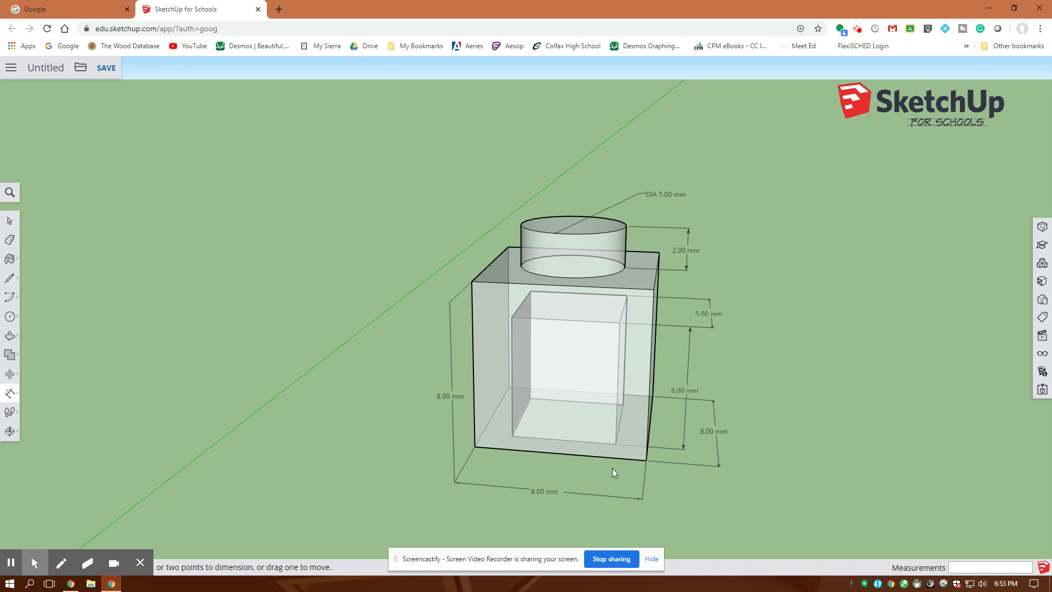
Dimension the 1.50 mm wall thickness along the brick's bottom edge
{"action": "left_click", "coordinate": [616, 444]}
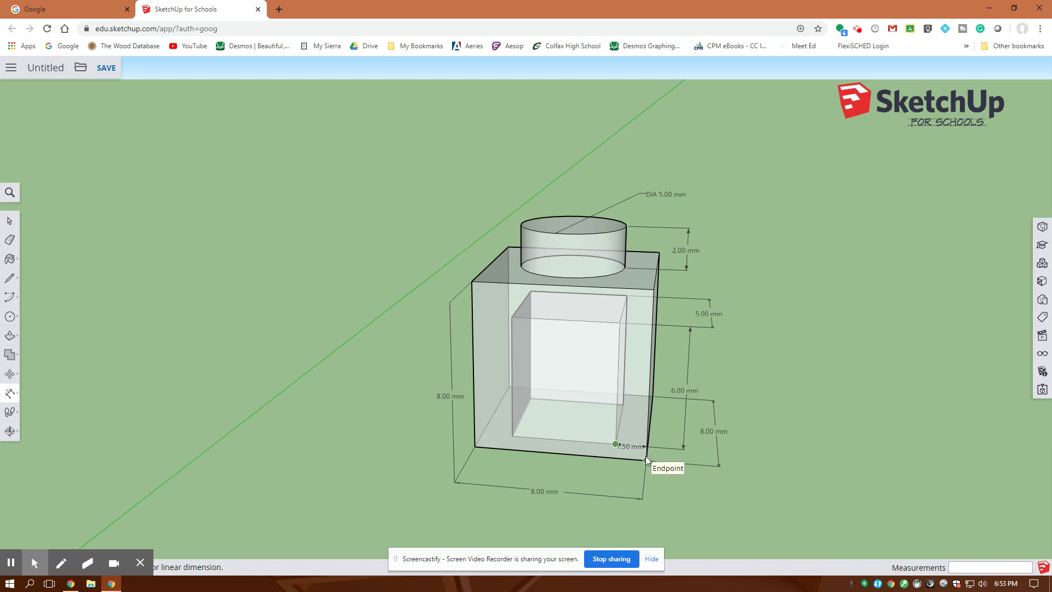
{"action": "left_click", "coordinate": [645, 457]}
{"action": "left_click", "coordinate": [630, 476]}
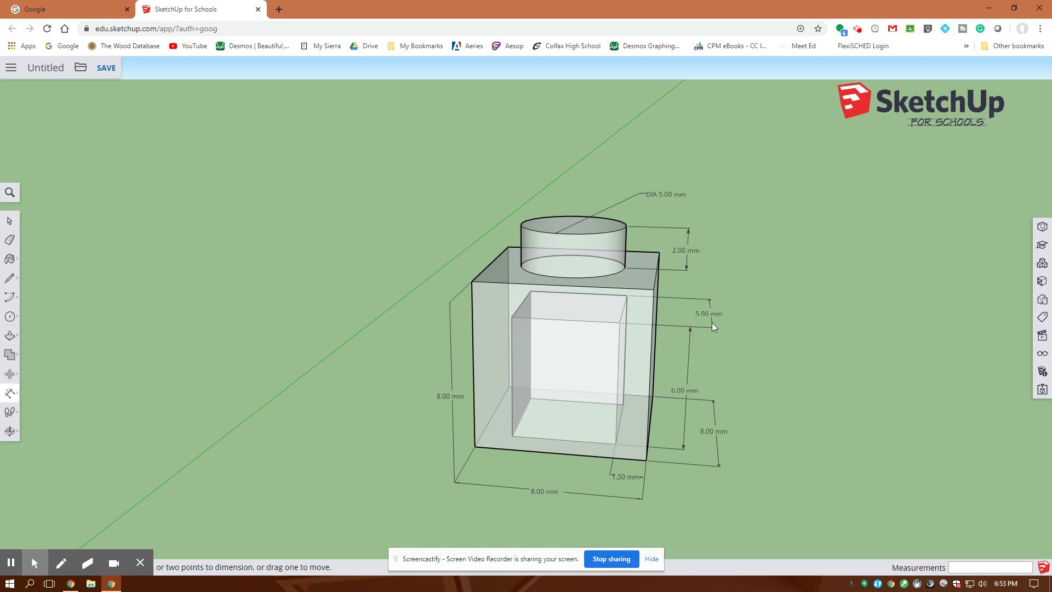
Orbit toward a top-down view, zoom in, and switch X-ray off via the 'x' search
{"action": "middle_click_drag", "start_coordinate": [281, 266], "coordinate": [307, 376]}
{"action": "middle_click_drag", "start_coordinate": [350, 265], "coordinate": [351, 325]}
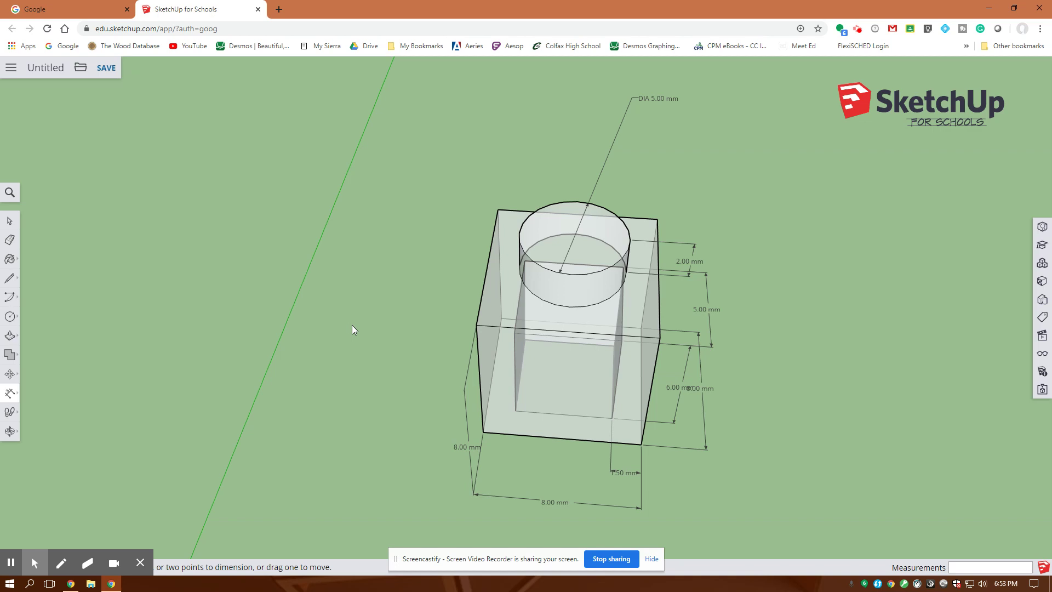
{"action": "scroll", "coordinate": [352, 324], "scroll_direction": "up", "scroll_amount": 3}
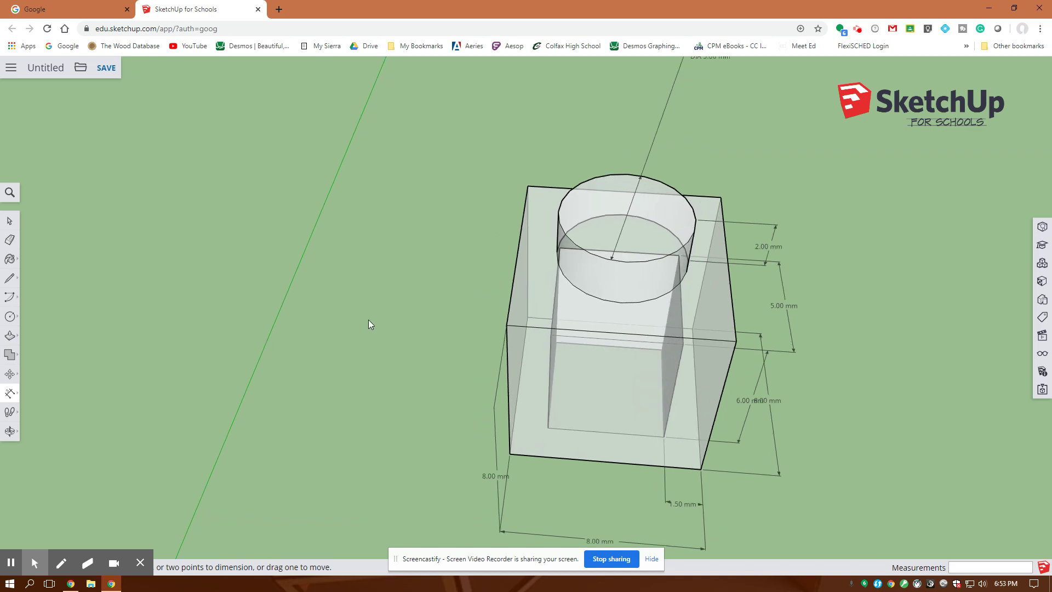
{"action": "left_click", "coordinate": [10, 192]}
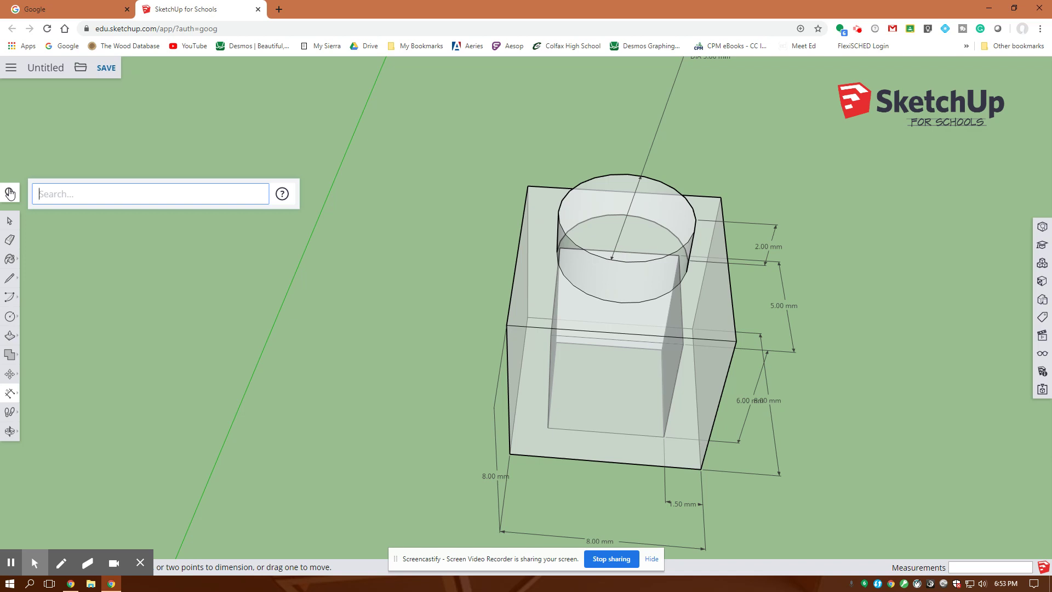
{"action": "type", "text": "x"}
{"action": "left_click", "coordinate": [73, 227]}
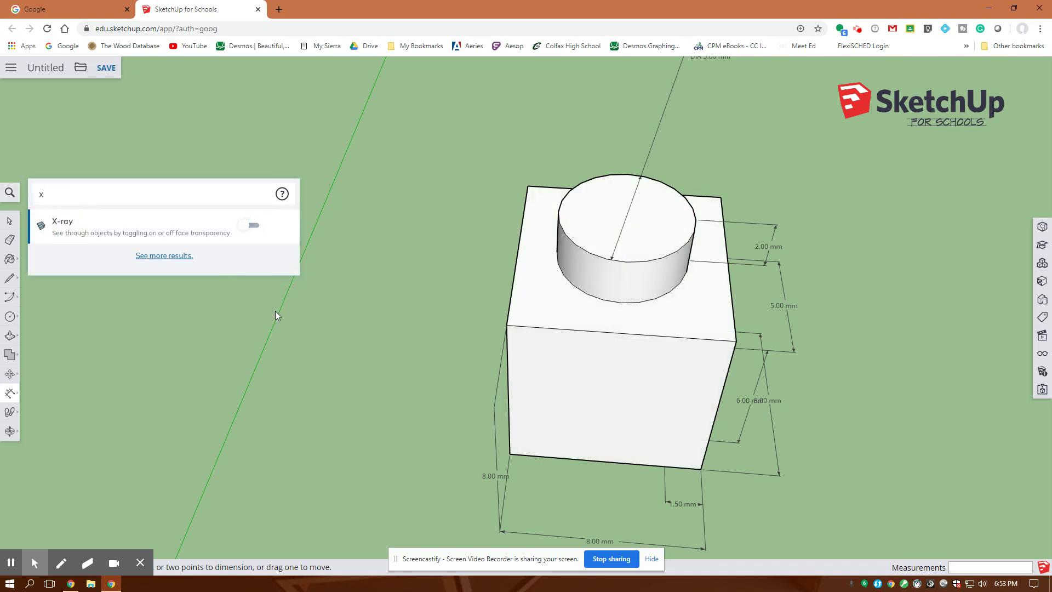
{"action": "left_click", "coordinate": [40, 196]}
{"action": "left_click", "coordinate": [86, 311]}
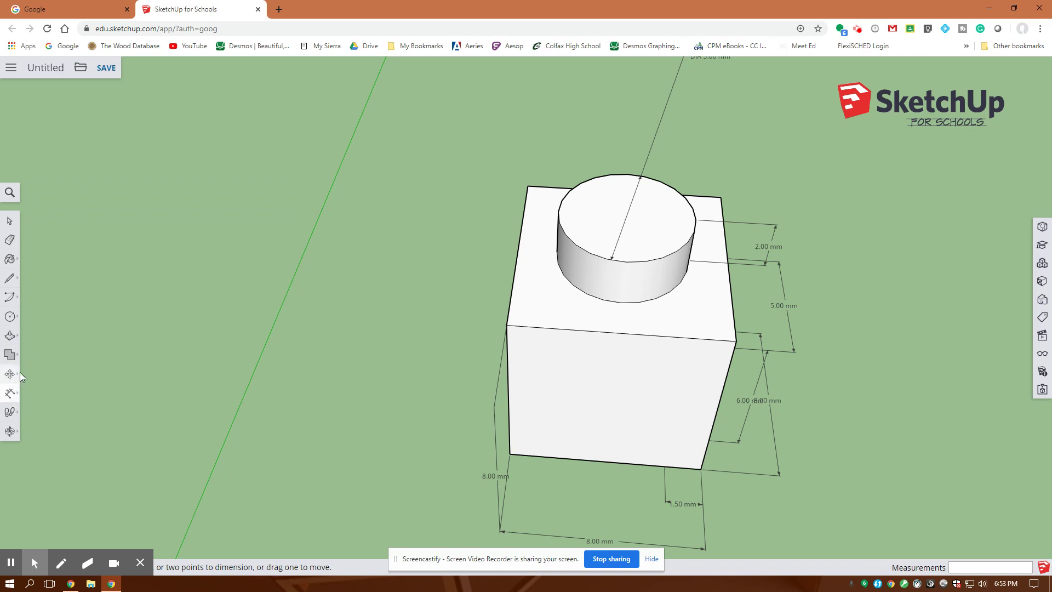
Create 3D text reading 'Lego' with 1.1 mm height and 0.1 mm extrusion
{"action": "left_click", "coordinate": [12, 317]}
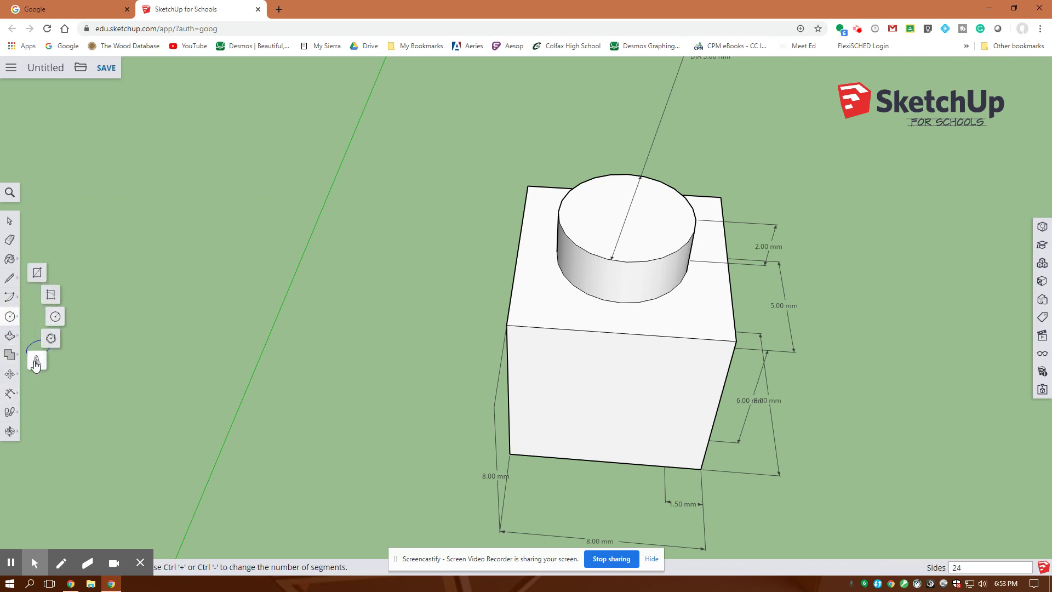
{"action": "left_click", "coordinate": [36, 362]}
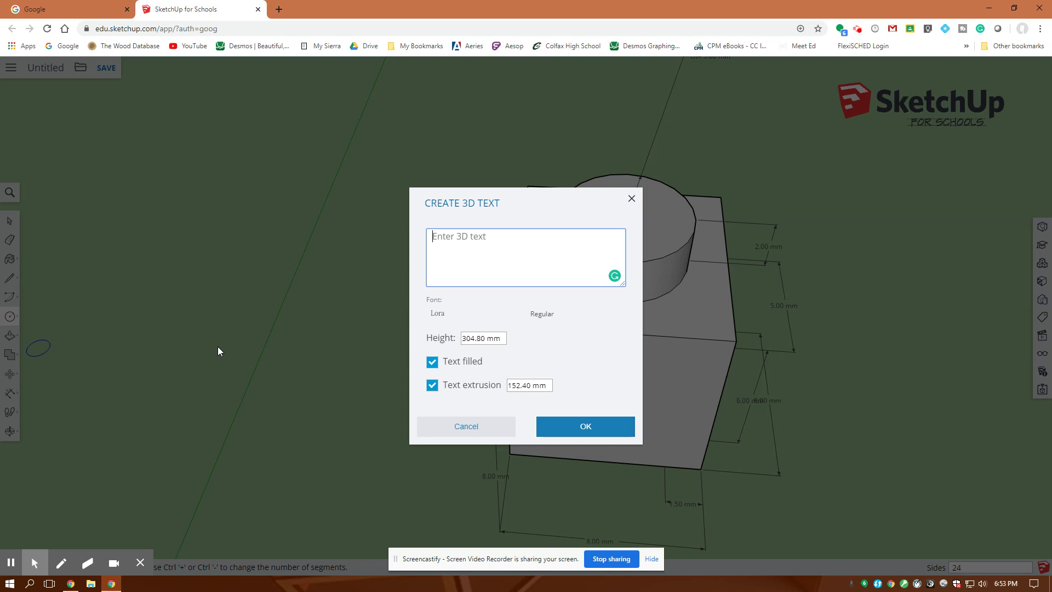
{"action": "type", "text": "Lego"}
{"action": "left_click_drag", "start_coordinate": [501, 338], "coordinate": [454, 340]}
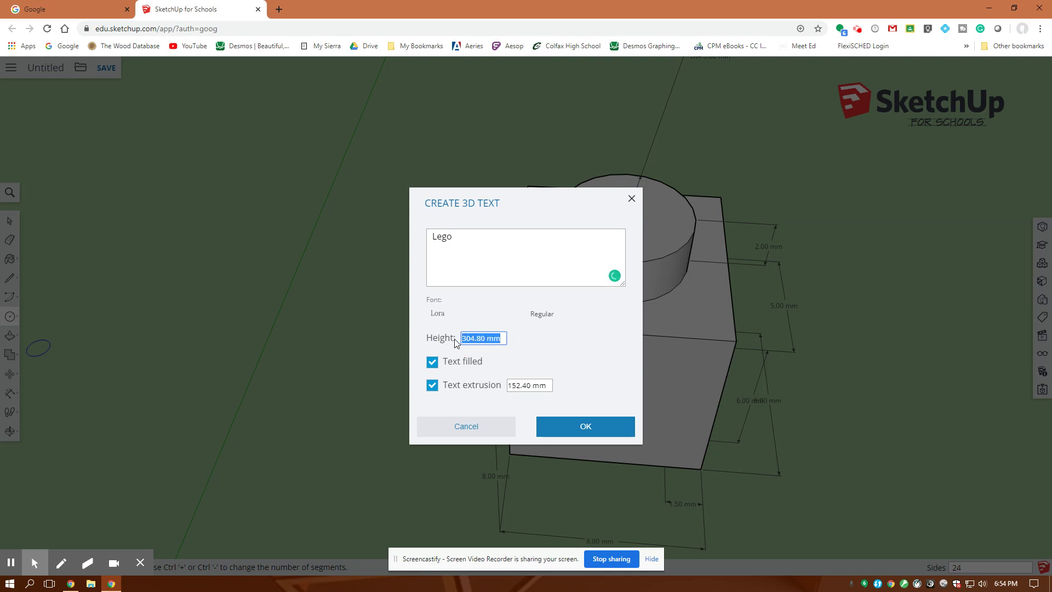
{"action": "type", "text": "1.1"}
{"action": "left_click_drag", "start_coordinate": [552, 385], "coordinate": [498, 391]}
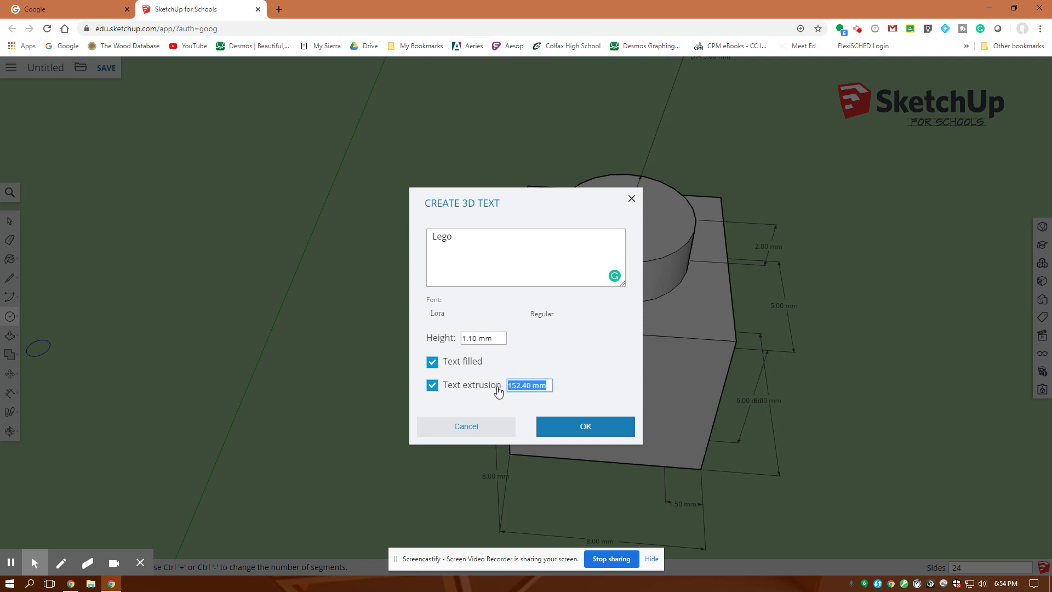
{"action": "type", "text": ".1"}
{"action": "left_click", "coordinate": [562, 425]}
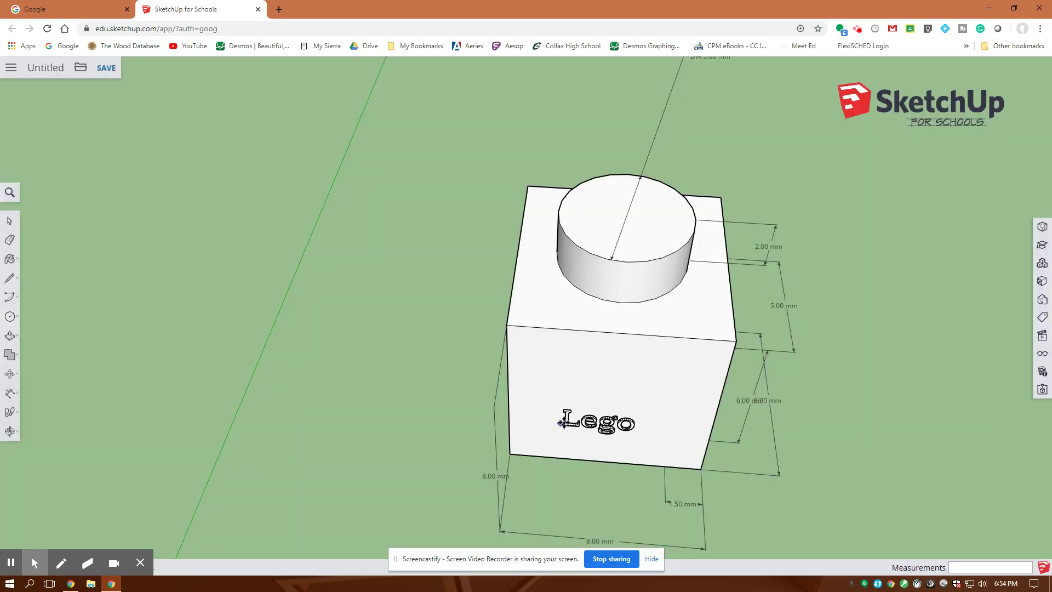
Place the Lego lettering on the stud's top face and orbit to inspect it
{"action": "left_click", "coordinate": [585, 223]}
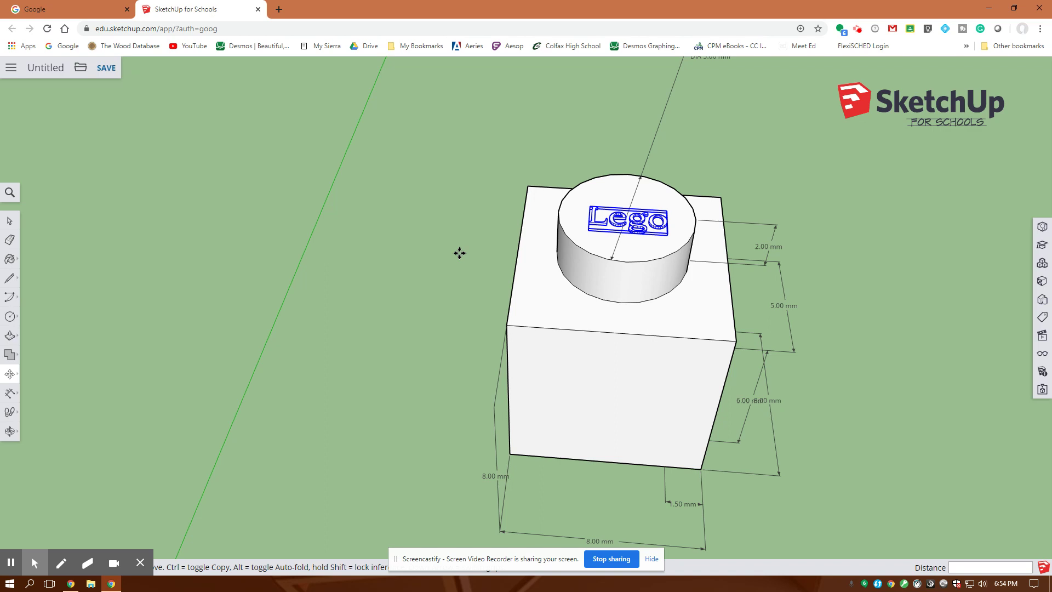
{"action": "key", "text": "Escape"}
{"action": "middle_click_drag", "start_coordinate": [436, 341], "coordinate": [430, 232]}
{"action": "key", "text": "m"}
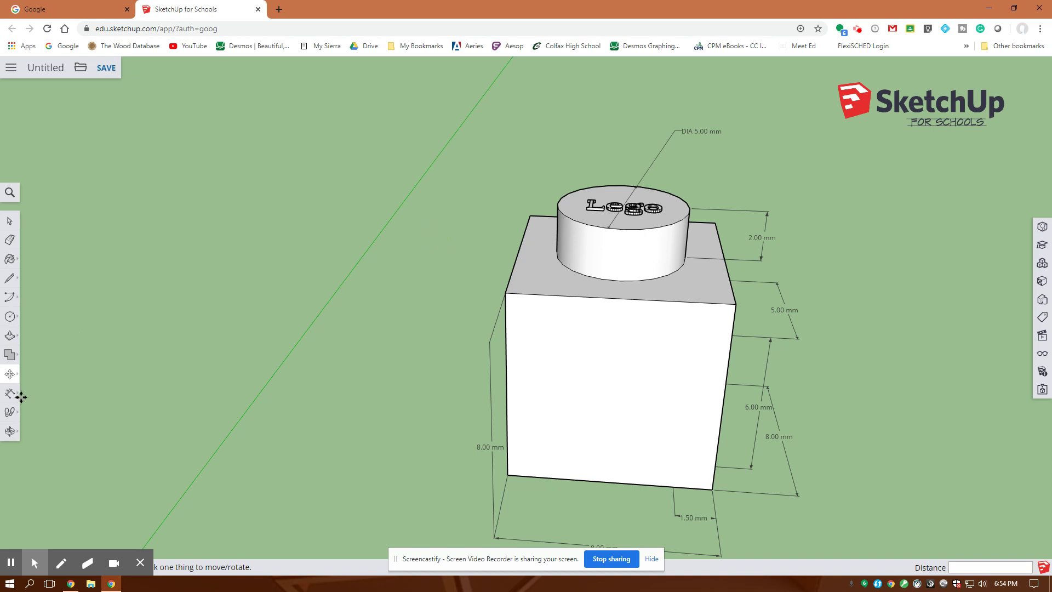
Create 3D text reading 'ColfaxMath' and place it on the block's front face
{"action": "left_click", "coordinate": [11, 317]}
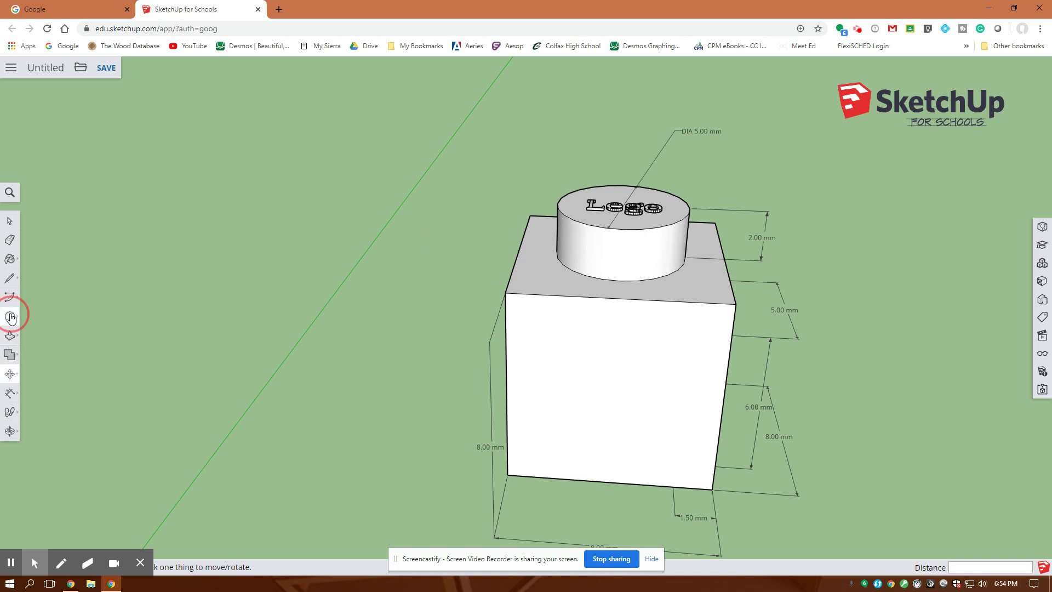
{"action": "left_click", "coordinate": [10, 354]}
{"action": "left_click", "coordinate": [38, 357]}
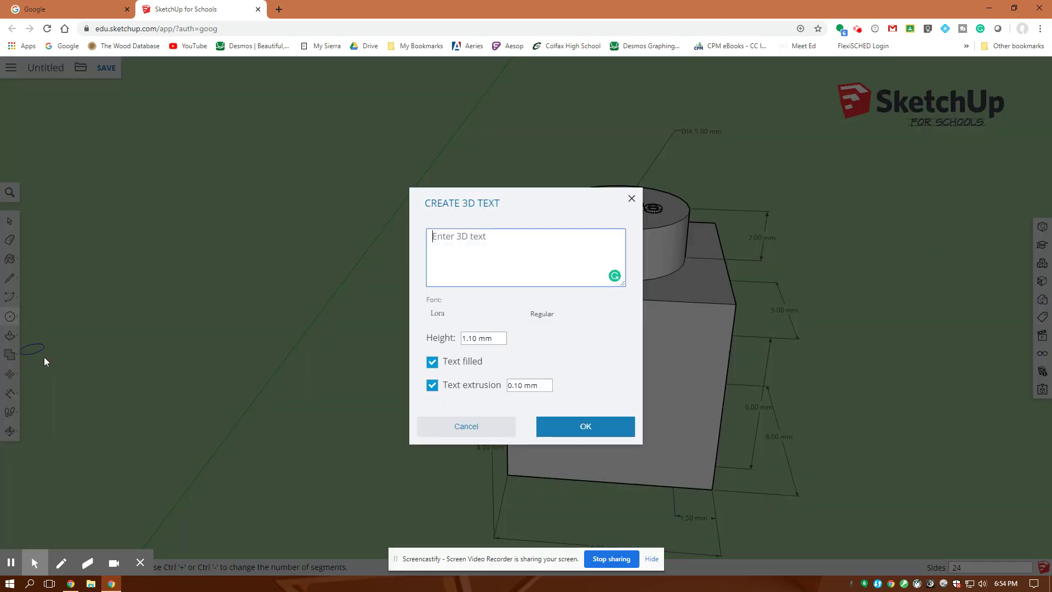
{"action": "type", "text": "ColfaxMath"}
{"action": "left_click", "coordinate": [570, 425]}
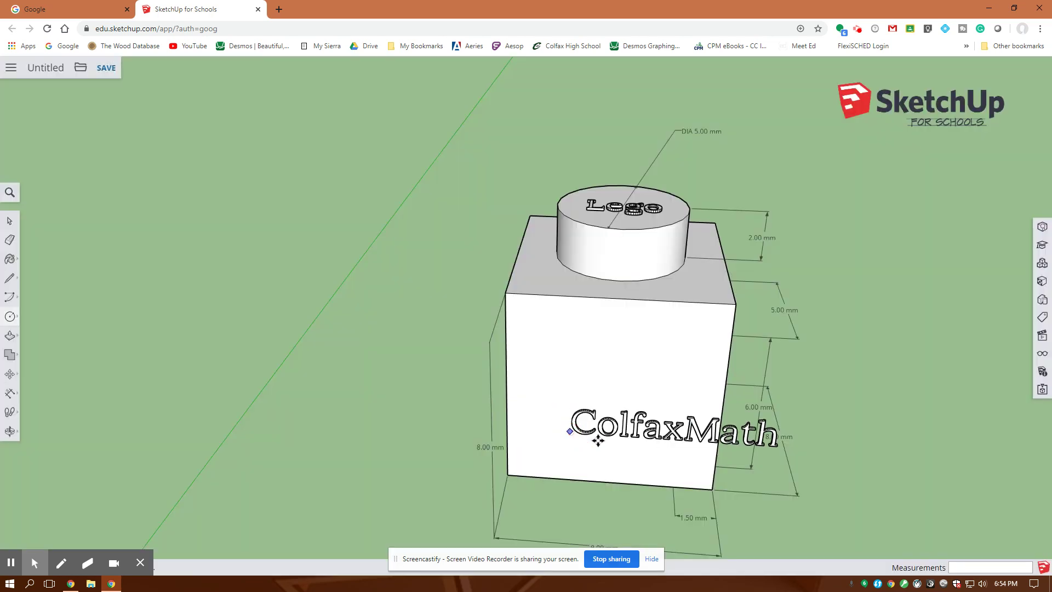
{"action": "left_click", "coordinate": [510, 347]}
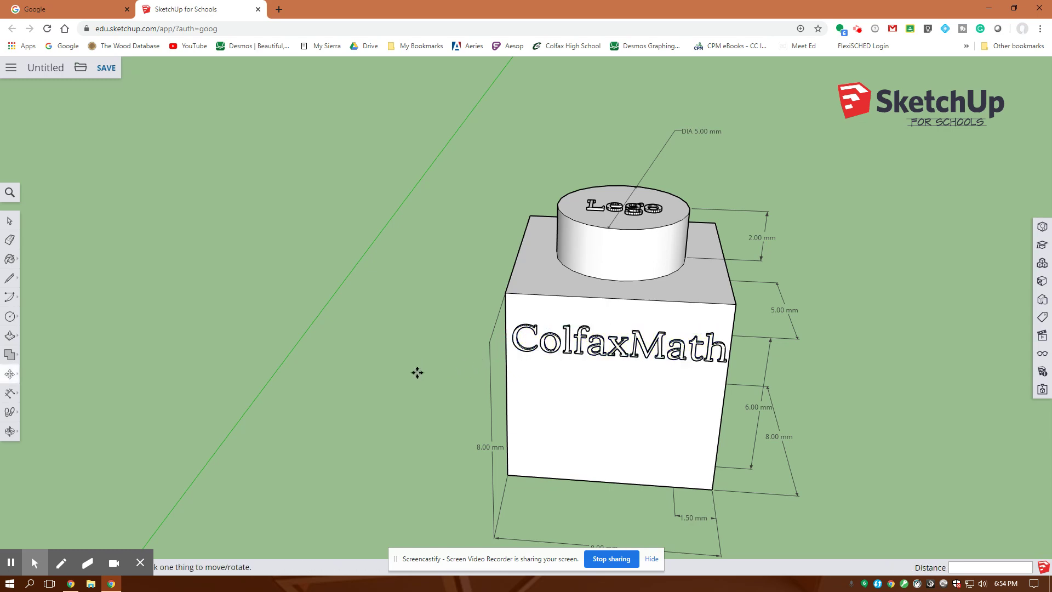
{"action": "middle_click_drag", "start_coordinate": [904, 409], "coordinate": [703, 329]}
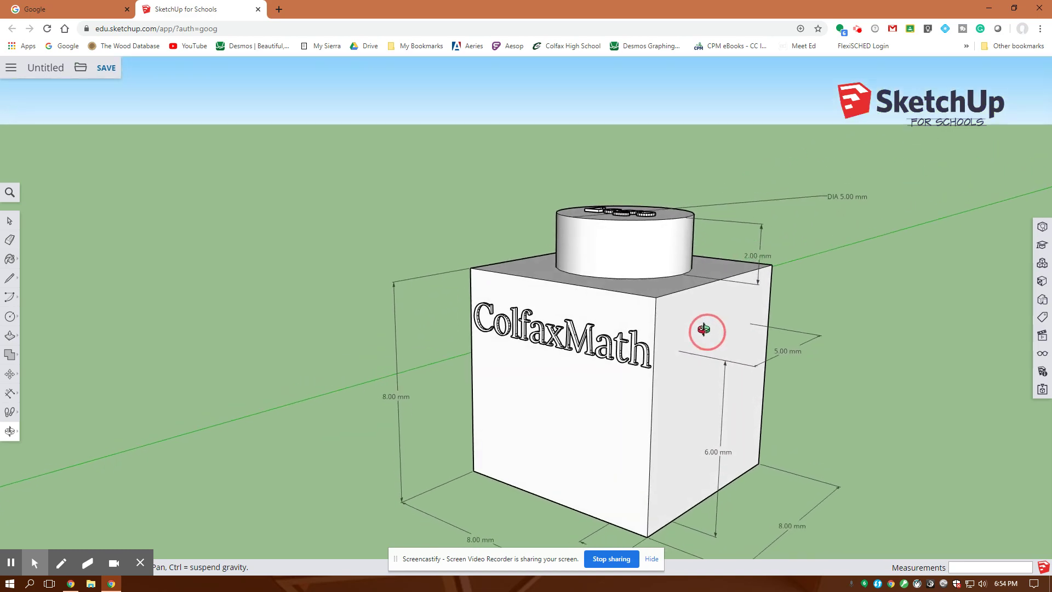
{"action": "scroll", "coordinate": [885, 403], "scroll_direction": "down", "scroll_amount": 2}
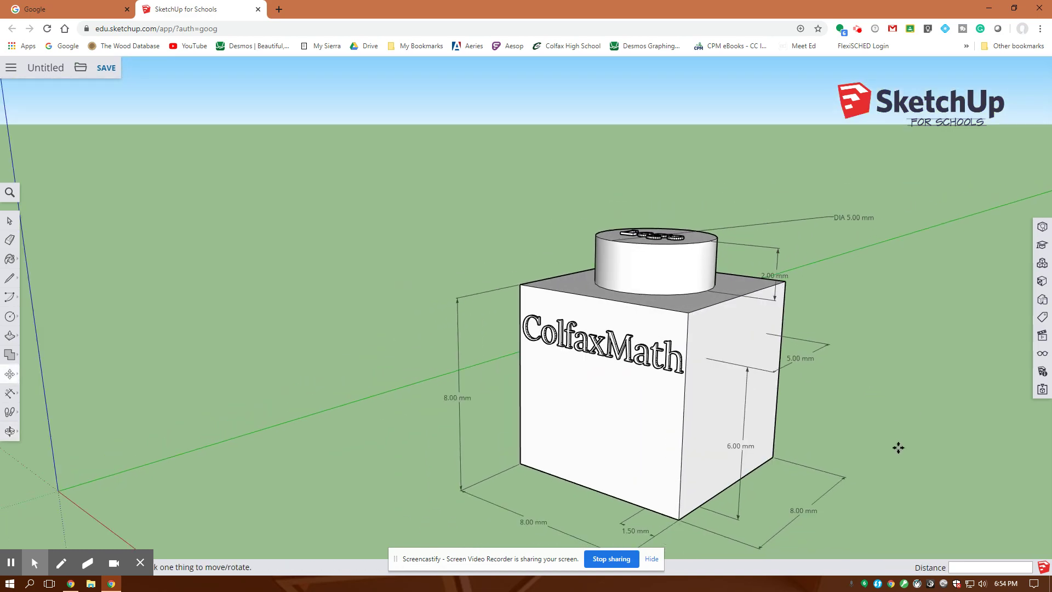
{"action": "scroll", "coordinate": [899, 463], "scroll_direction": "down", "scroll_amount": 1}
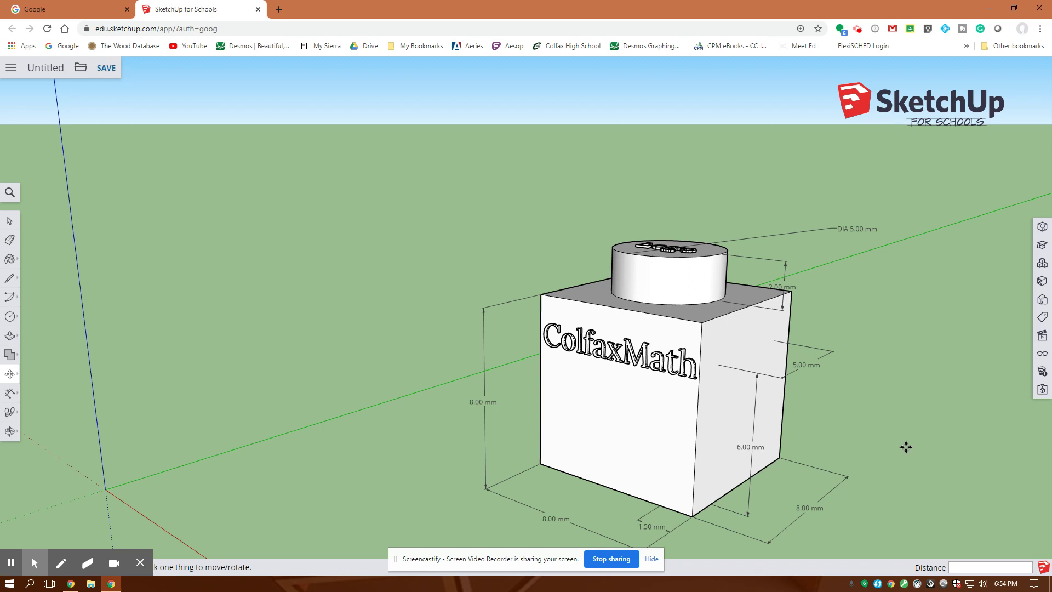
{"action": "scroll", "coordinate": [905, 447], "scroll_direction": "down", "scroll_amount": 1}
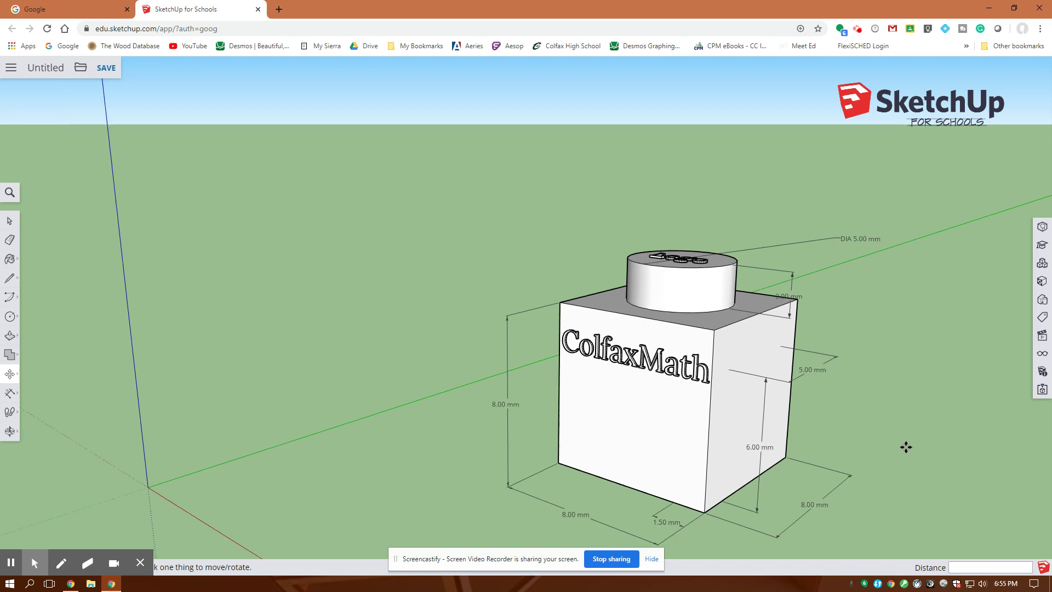
{"action": "left_click", "coordinate": [252, 278]}
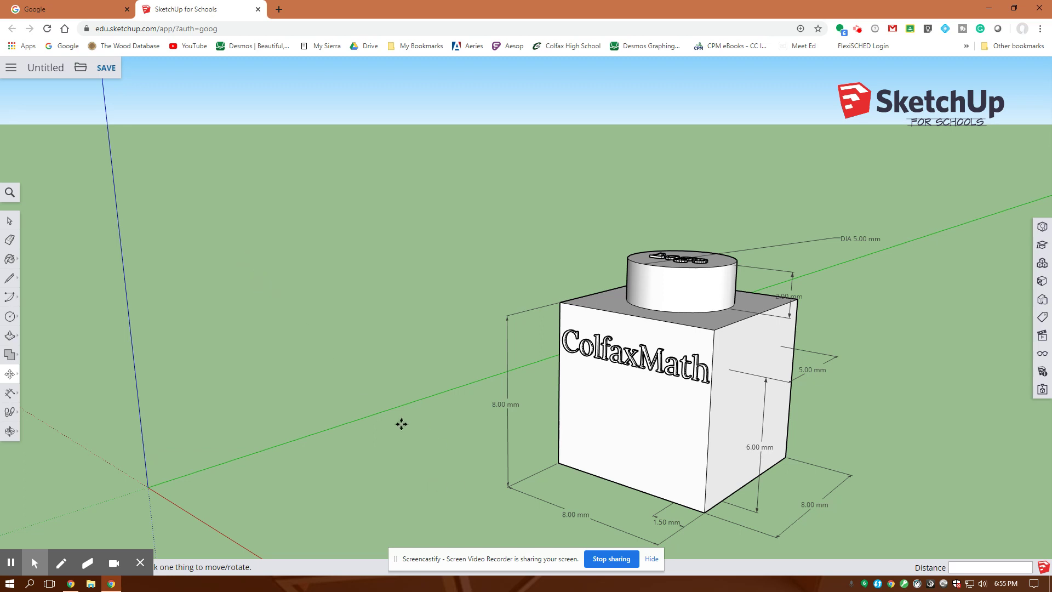